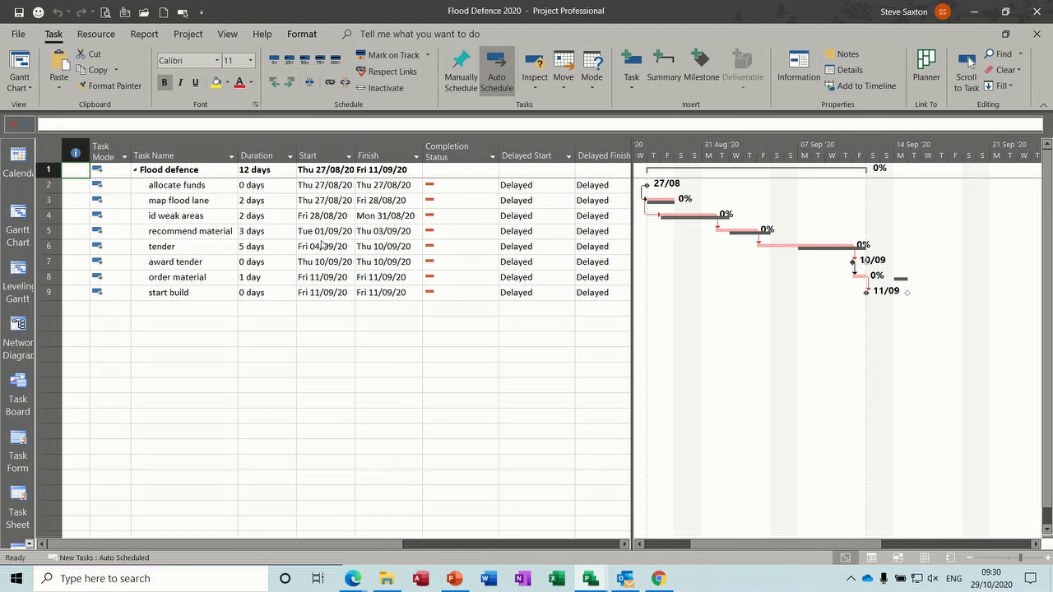
pyautogui.moveTo(184, 185)
pyautogui.mouseDown()
pyautogui.moveTo(199, 294)
pyautogui.moveTo(197, 188)
pyautogui.mouseUp()
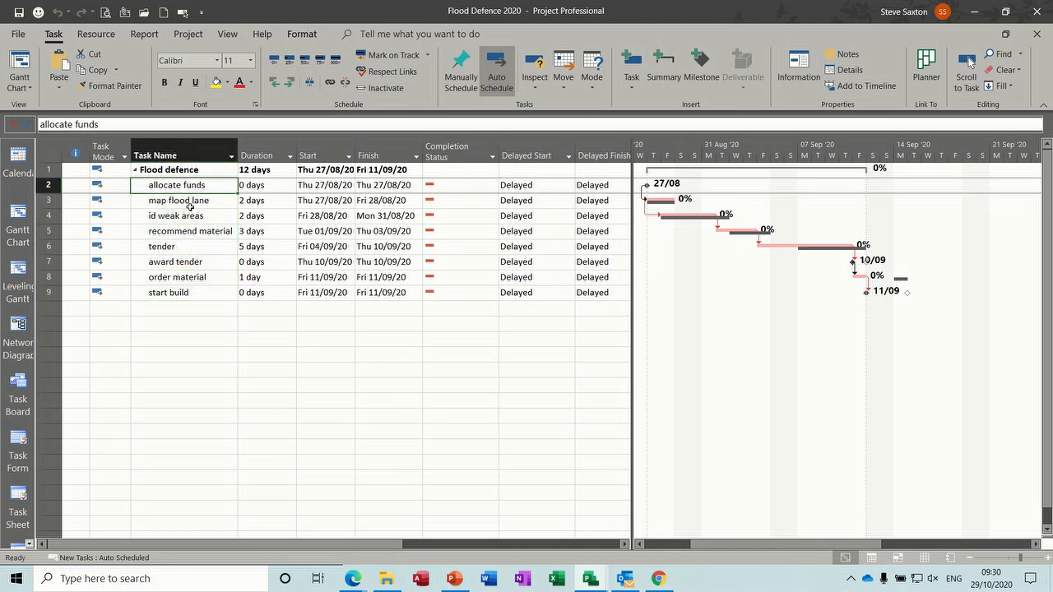
pyautogui.click(197, 325)
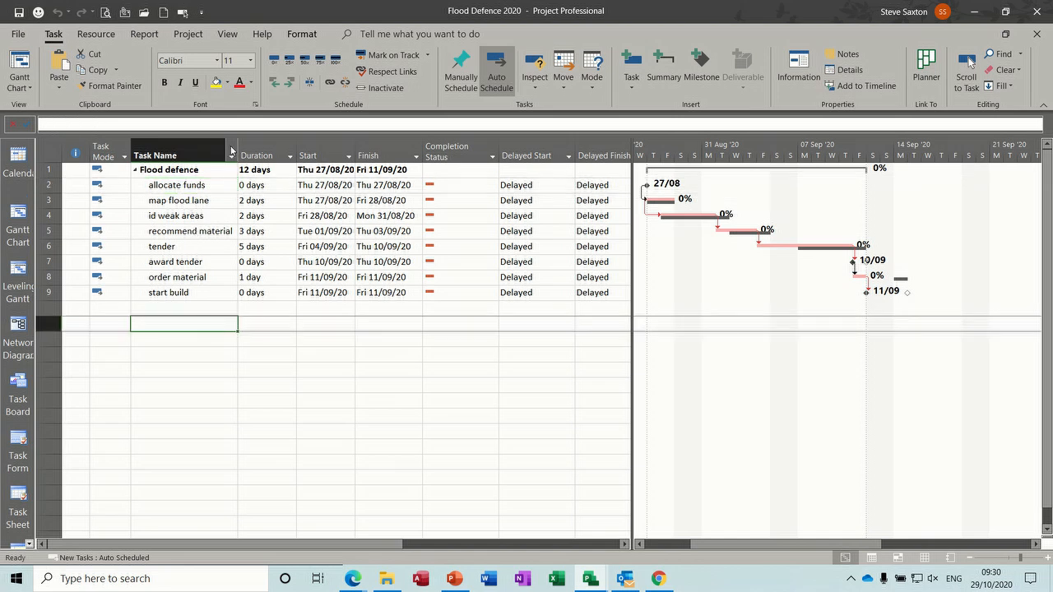
# Step: Switch the project to the Sprint Planning Sheet view from the full list of available views
pyautogui.click(227, 36)
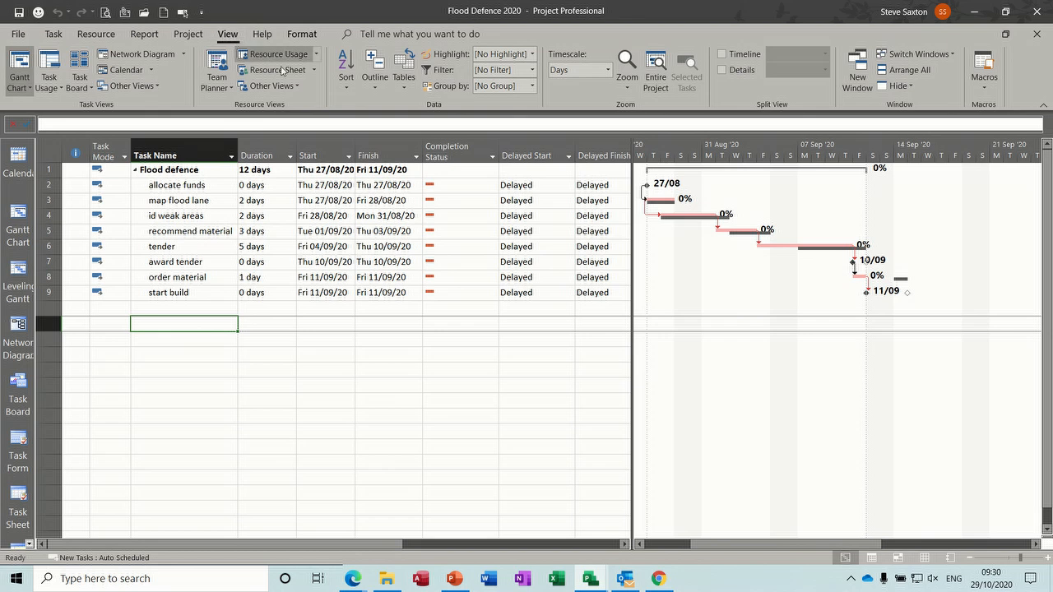
pyautogui.click(299, 87)
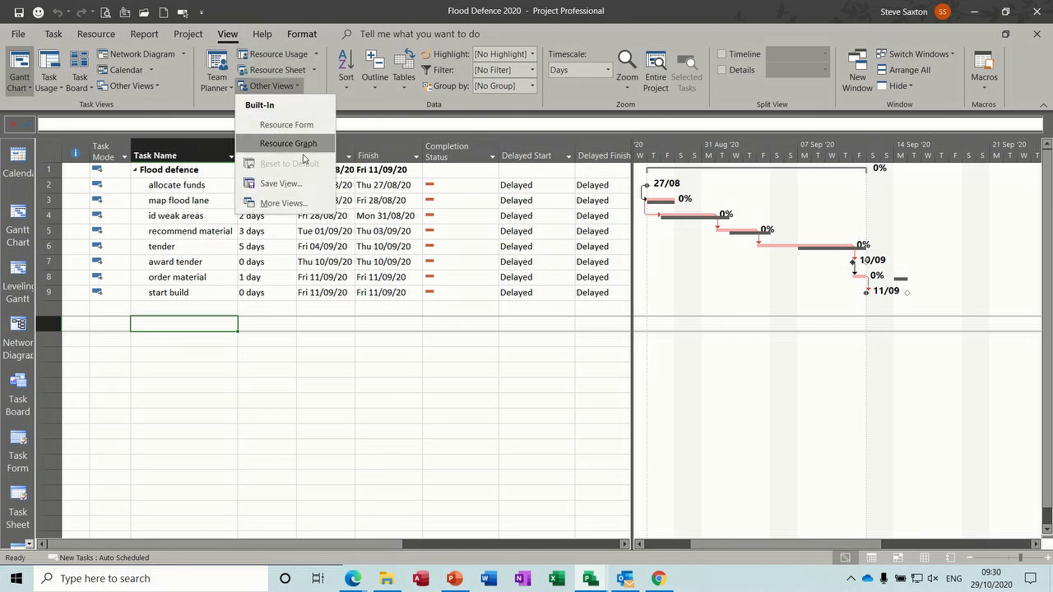
pyautogui.click(283, 203)
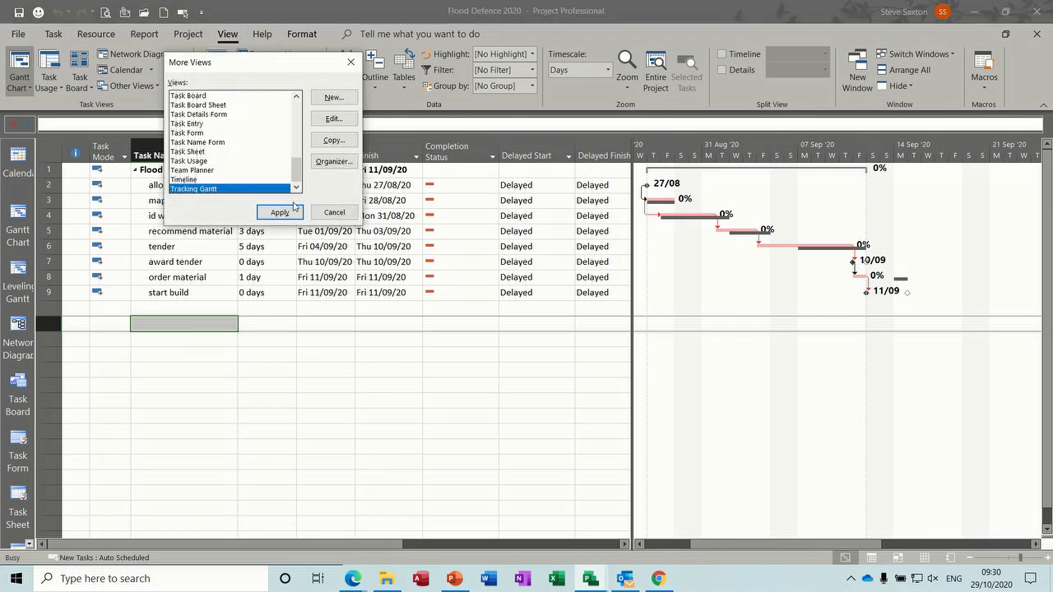
pyautogui.click(297, 158)
pyautogui.moveTo(296, 159); pyautogui.dragTo(297, 155)
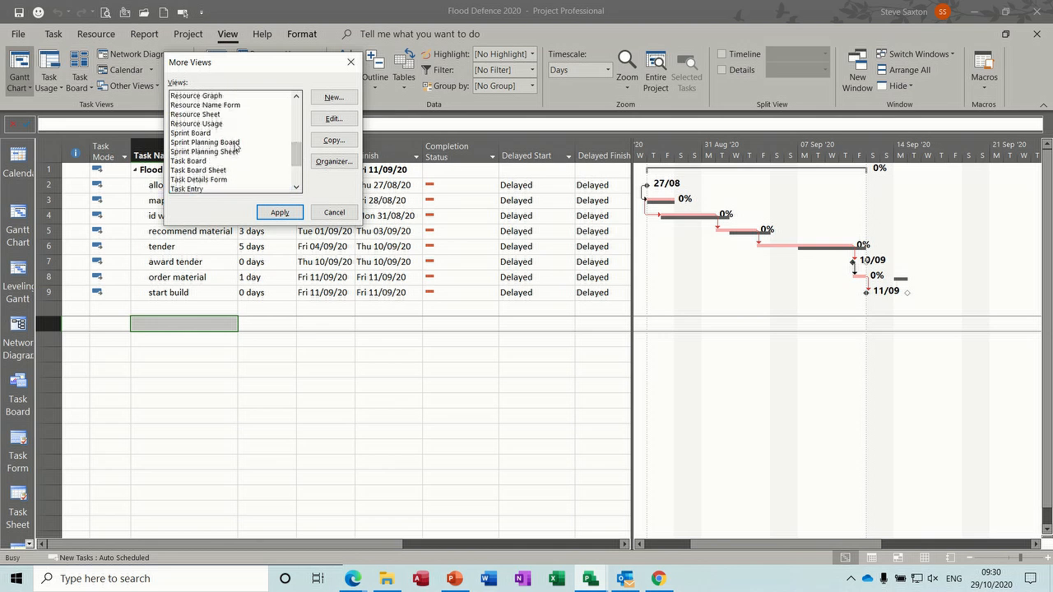
pyautogui.click(236, 144)
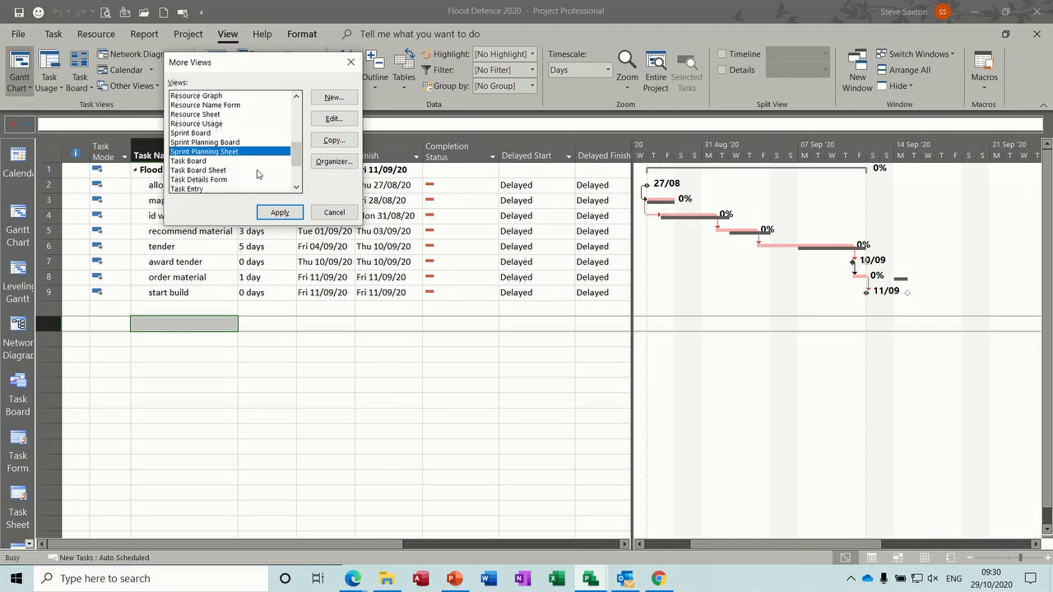
pyautogui.click(271, 212)
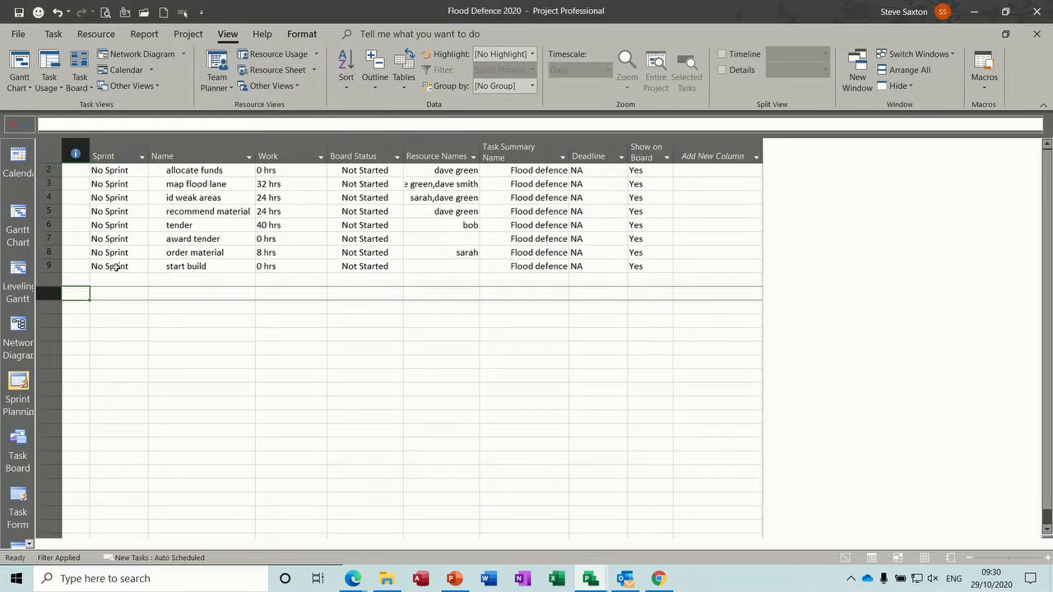
# Step: Open sprint management from the allocate funds task's Sprint field and add three one-week sprints starting Thu 29/10/20
pyautogui.click(131, 171)
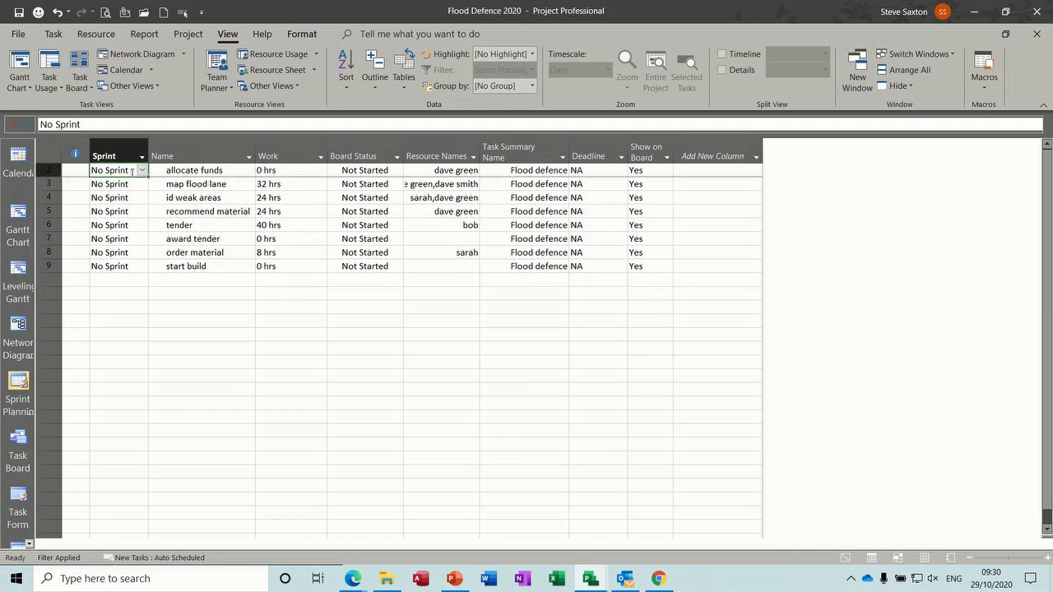
pyautogui.click(143, 171)
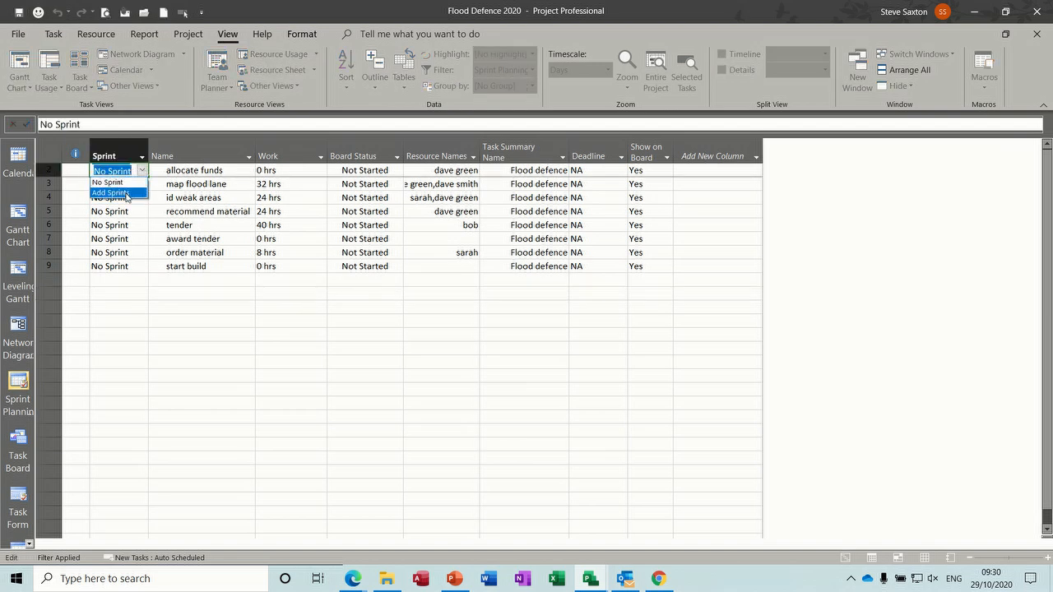
pyautogui.click(110, 192)
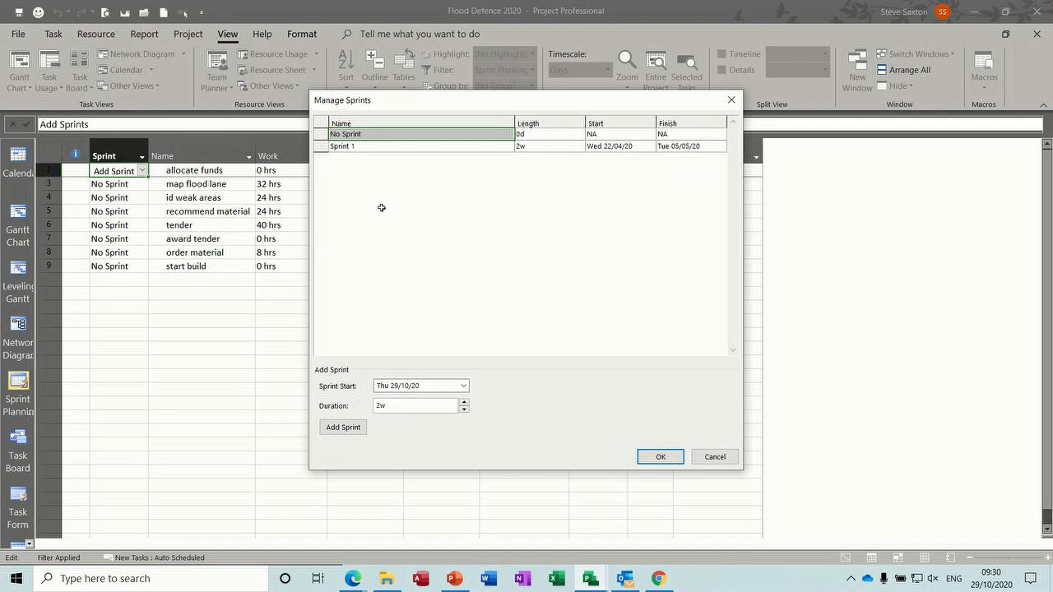
pyautogui.click(375, 146)
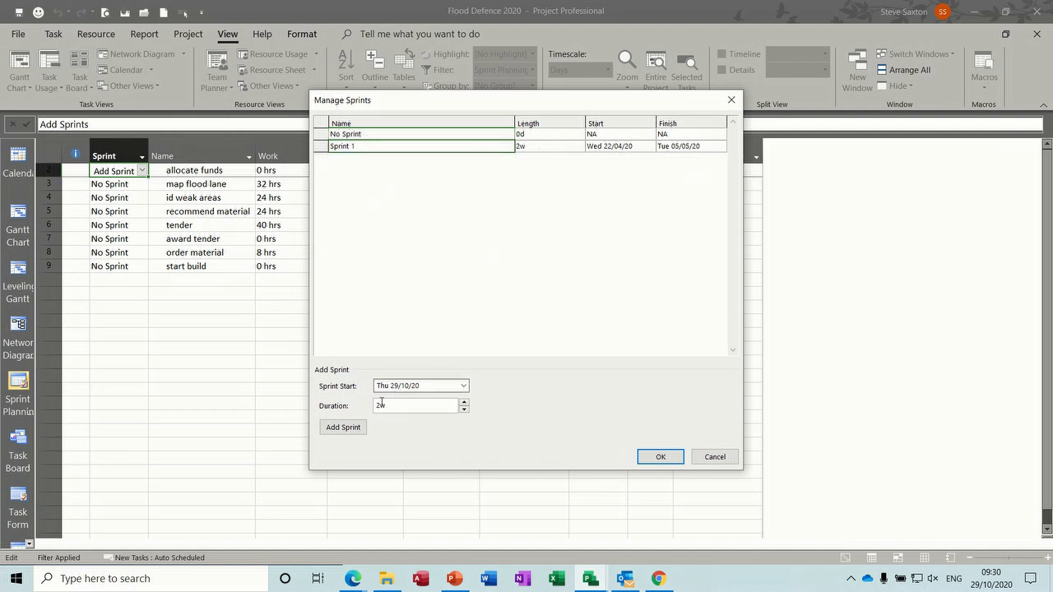
pyautogui.click(464, 409)
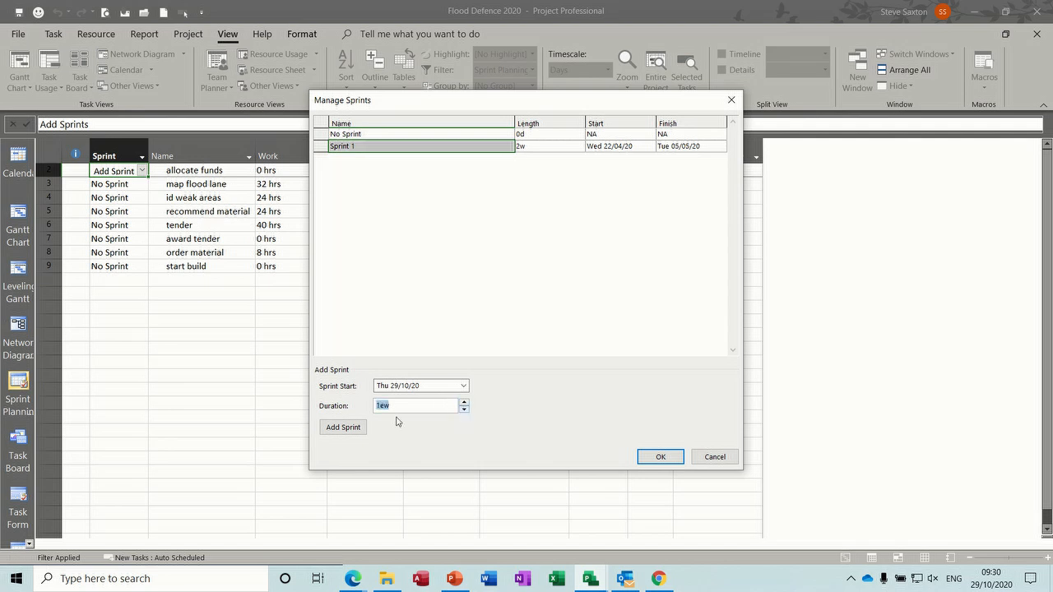
pyautogui.click(346, 430)
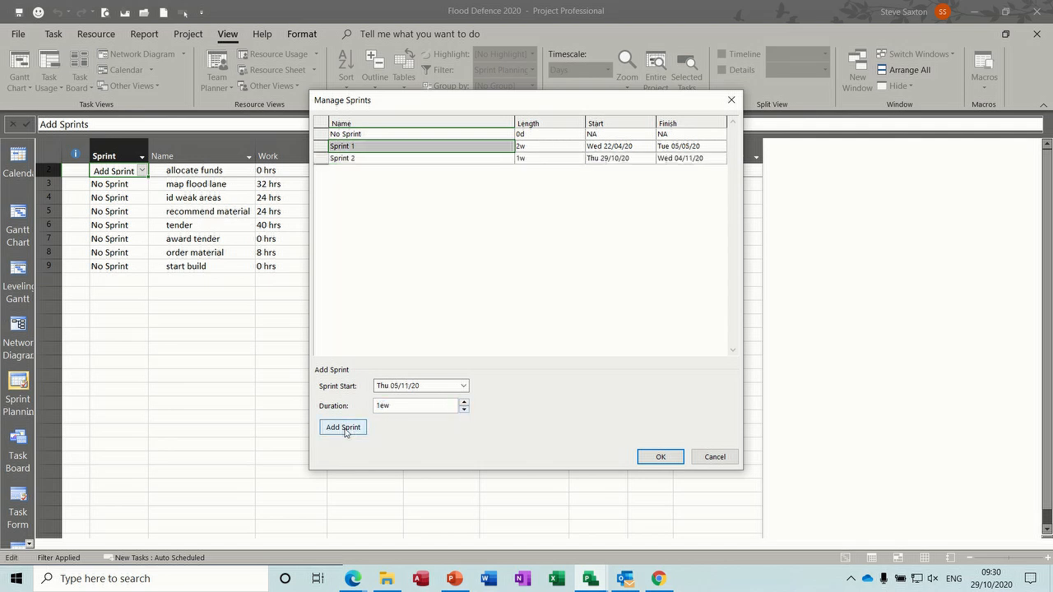
pyautogui.click(345, 430)
pyautogui.click(346, 431)
# Step: Add two more sprints with a duration of three weeks each and save the sprint list
pyautogui.click(463, 402)
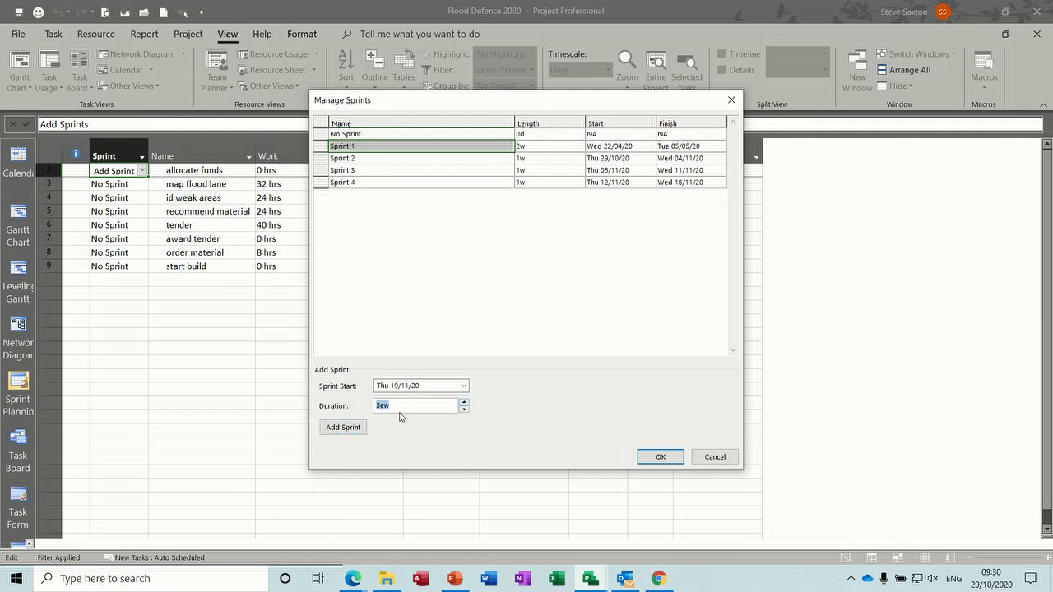
pyautogui.click(342, 428)
pyautogui.click(342, 428)
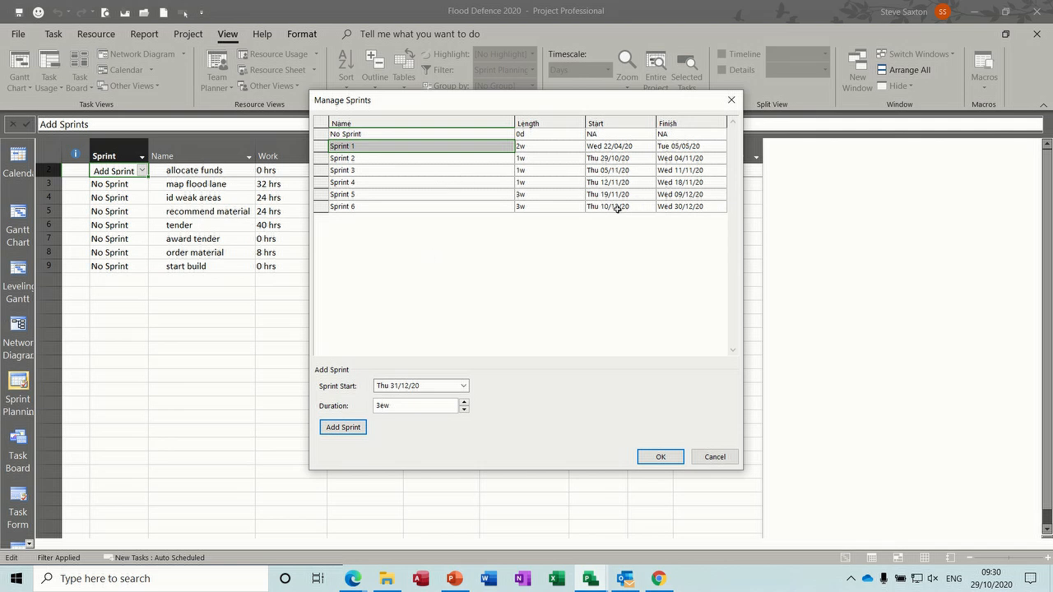
pyautogui.click(617, 209)
pyautogui.click(651, 207)
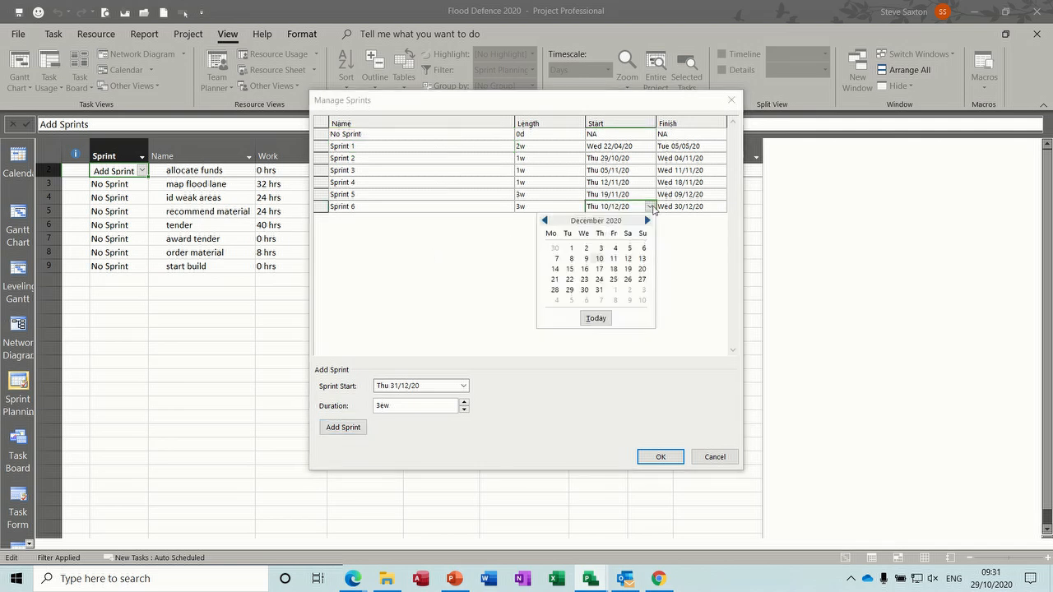
pyautogui.click(652, 207)
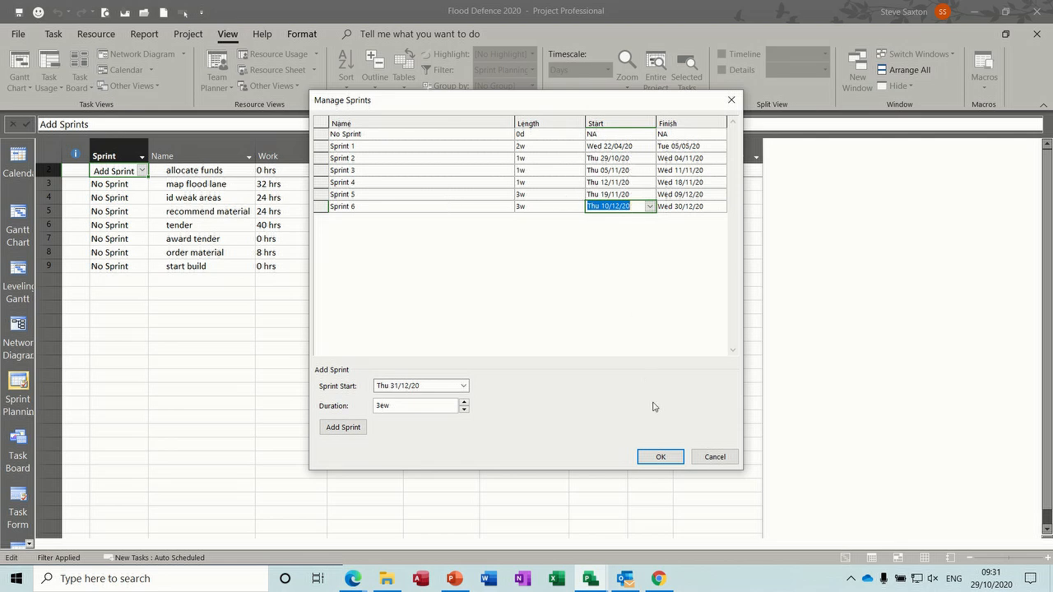
pyautogui.click(660, 458)
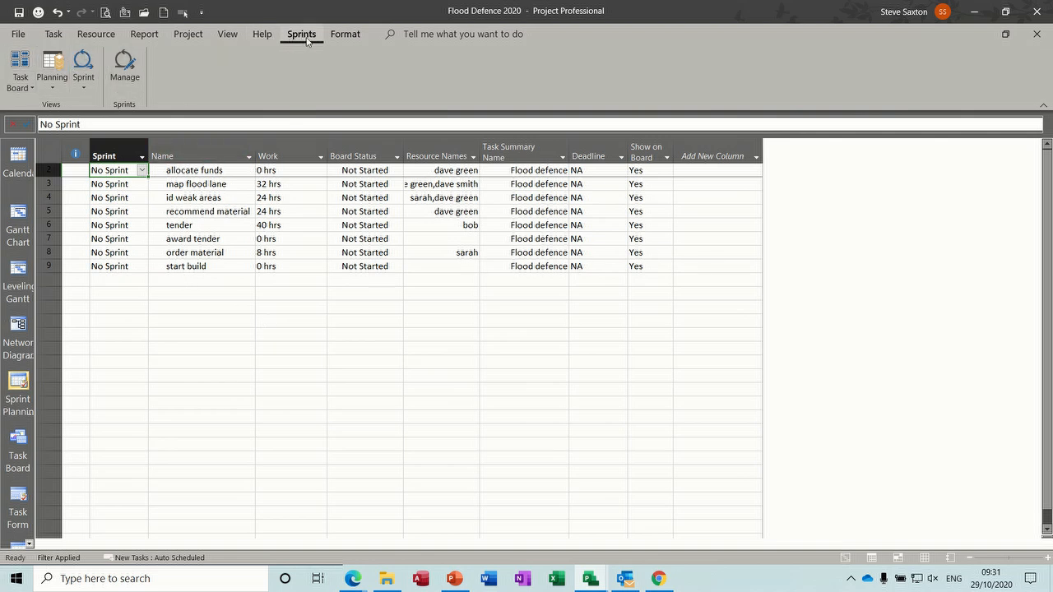
# Step: Show the task board and set the completion percentage to 25 for Next up and 50 for In progress
pyautogui.click(19, 67)
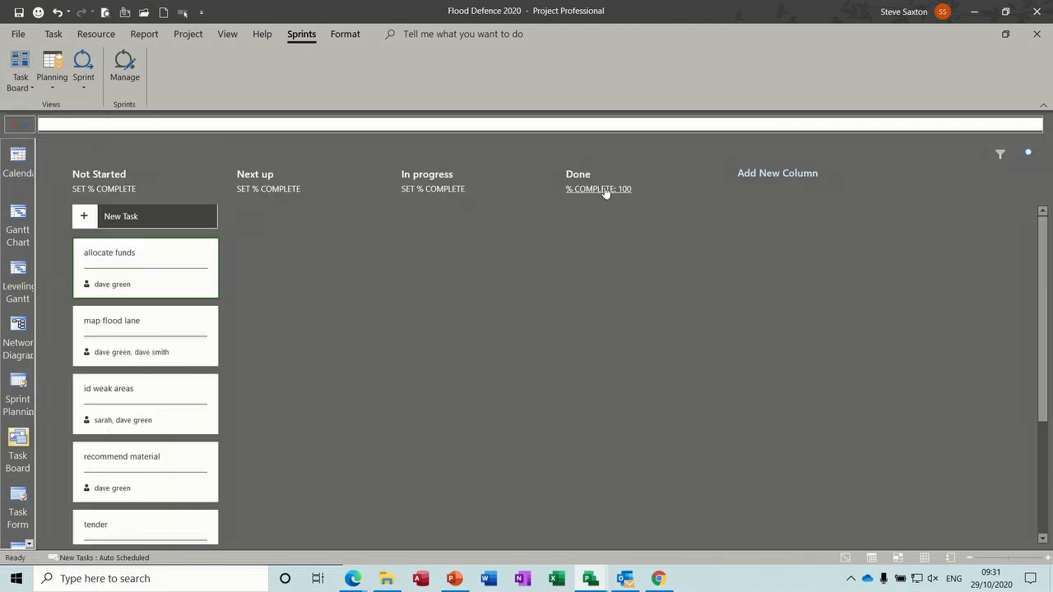
pyautogui.click(292, 190)
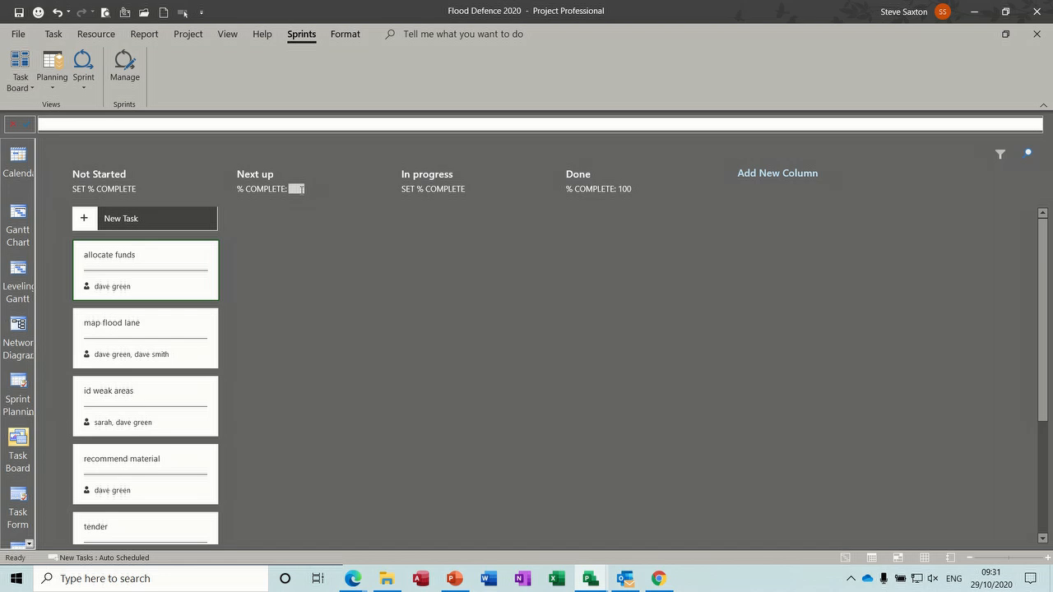
pyautogui.write('25')
pyautogui.click(433, 190)
# Step: Add a "Still Going" board column with 75% complete and place it before the Done column
pyautogui.click(772, 176)
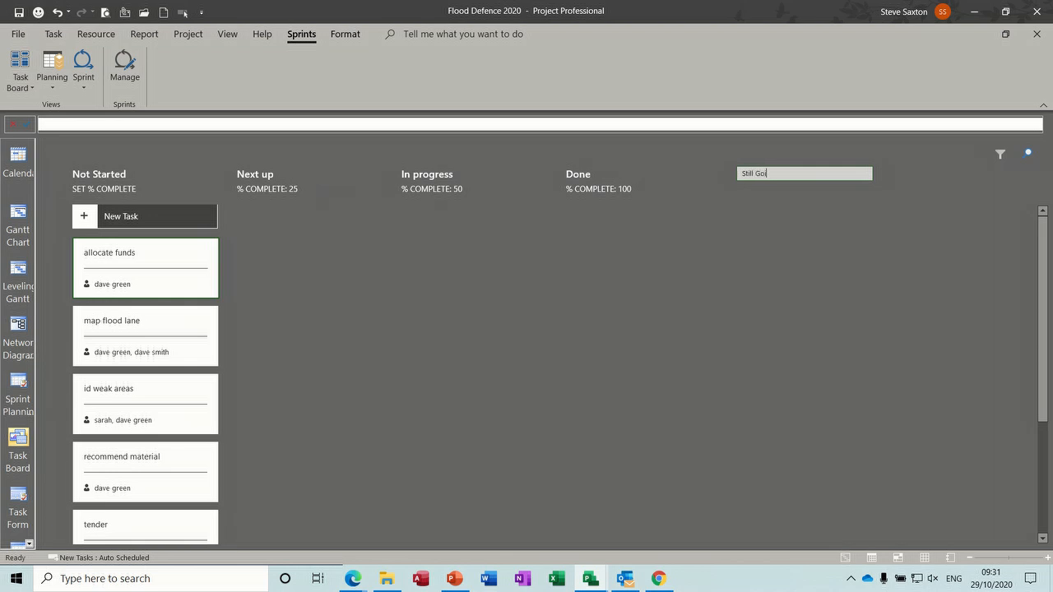
pyautogui.press('Return')
pyautogui.click(772, 189)
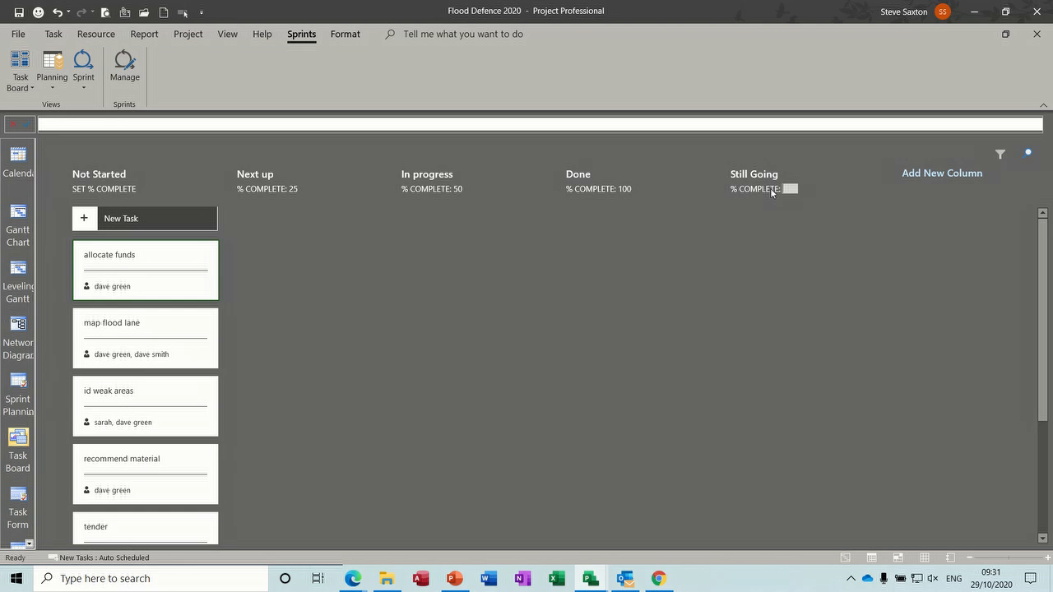
pyautogui.press('Return')
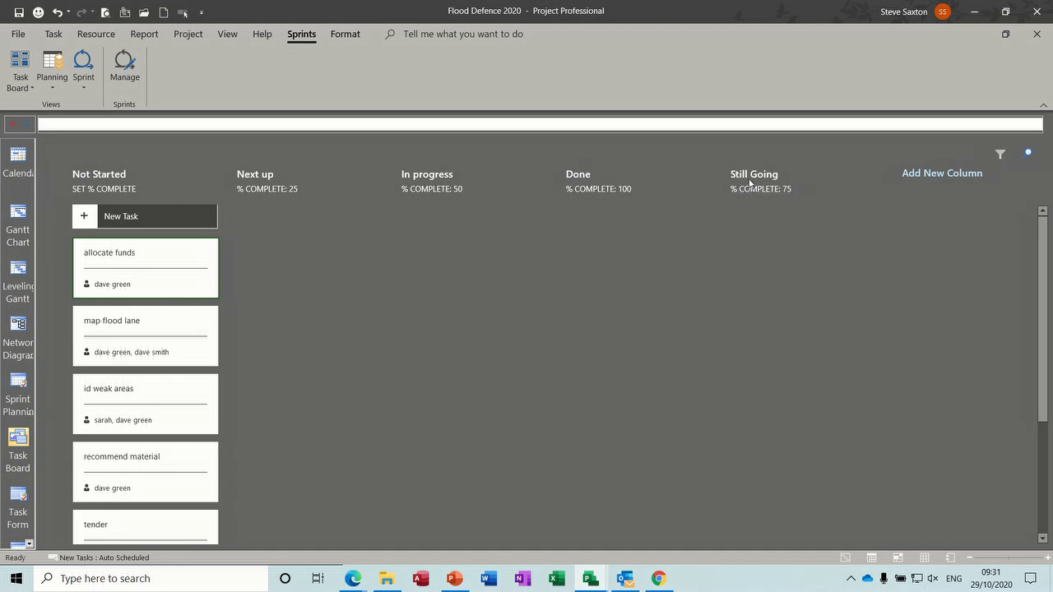
pyautogui.rightClick(750, 182)
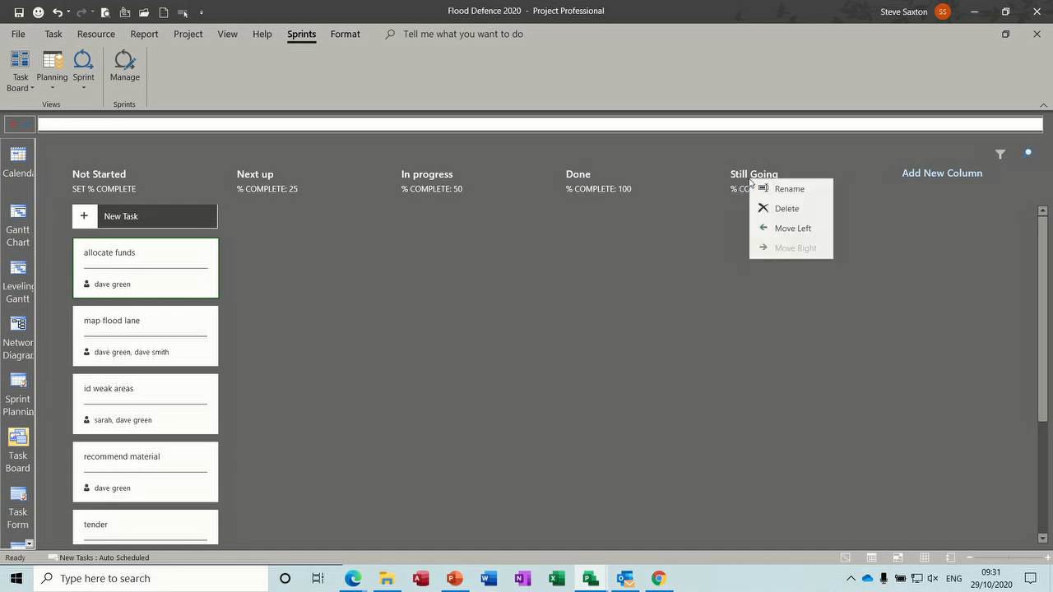
pyautogui.click(776, 229)
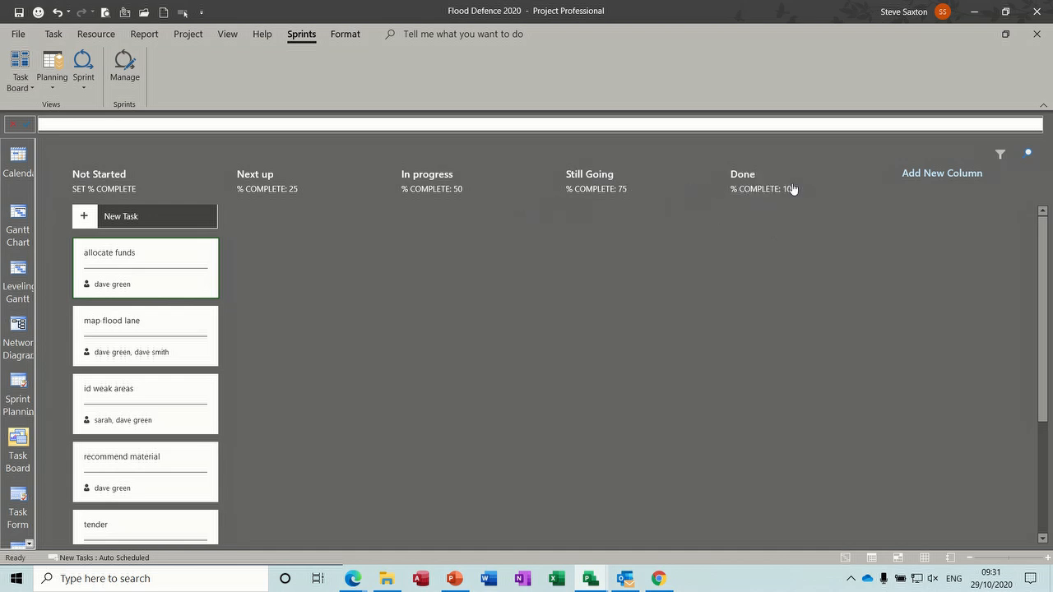
# Step: Look at the commands available for the allocate funds task card
pyautogui.moveTo(194, 272)
pyautogui.mouseDown()
pyautogui.moveTo(348, 239)
pyautogui.moveTo(239, 281)
pyautogui.moveTo(196, 268)
pyautogui.mouseUp()
pyautogui.rightClick(197, 269)
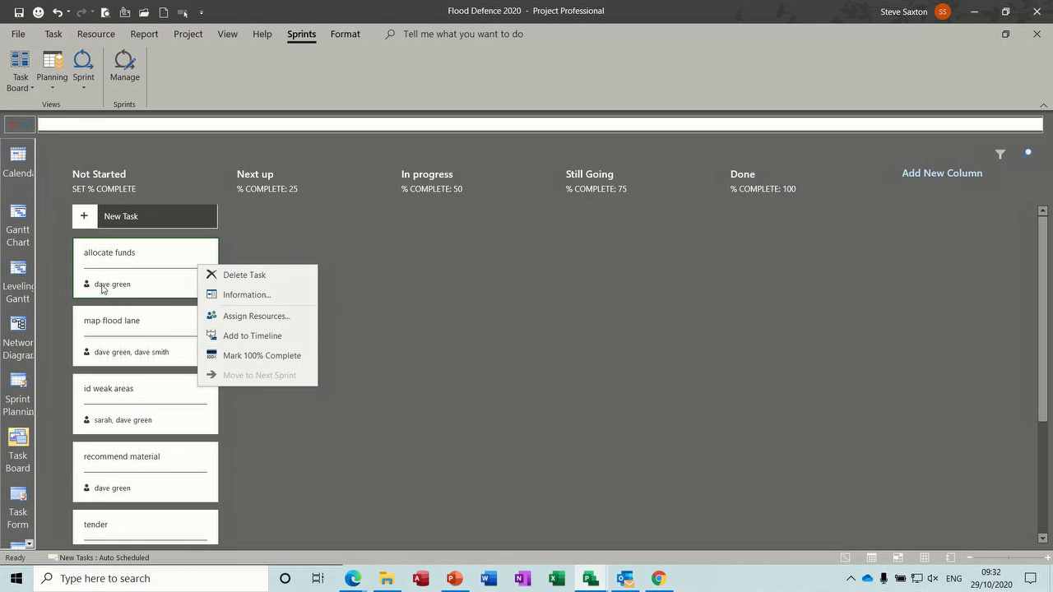
pyautogui.click(155, 288)
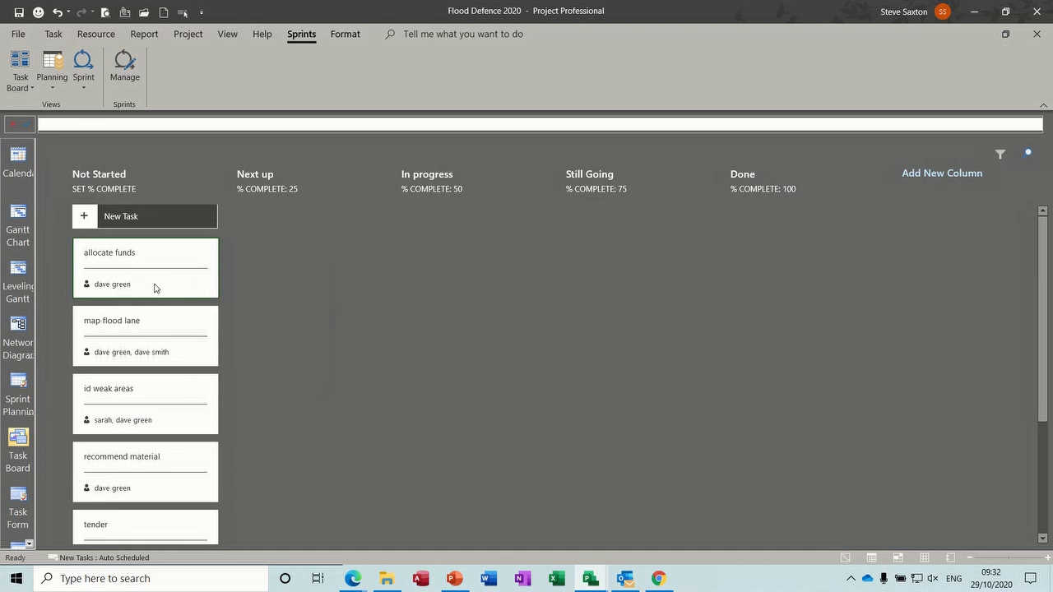
# Step: Compare how the tasks appear in the sprint planning board, Gantt Chart and Sprint Planning Sheet views
pyautogui.click(52, 86)
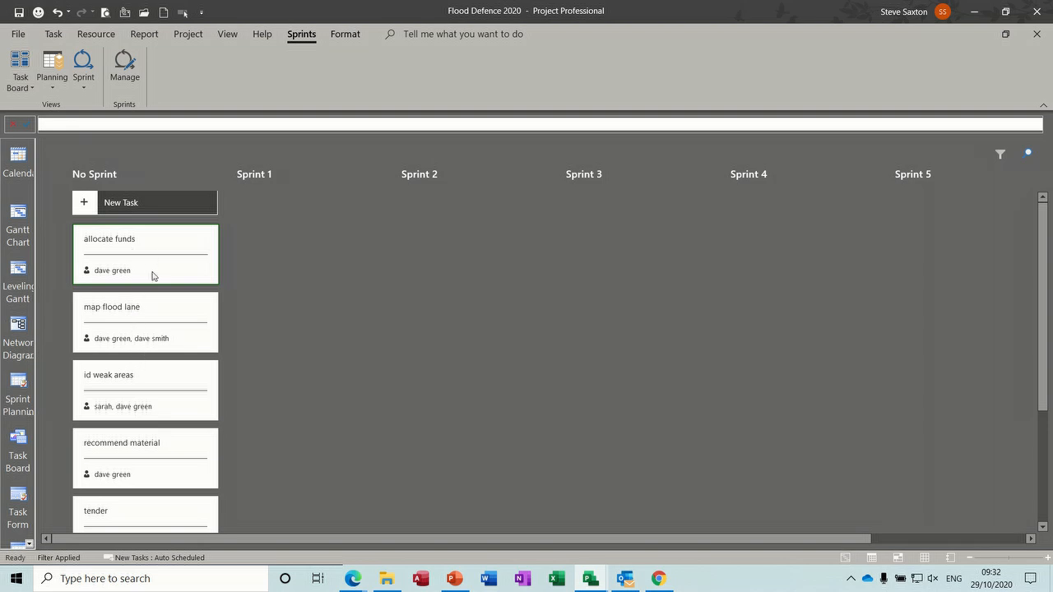
pyautogui.click(18, 216)
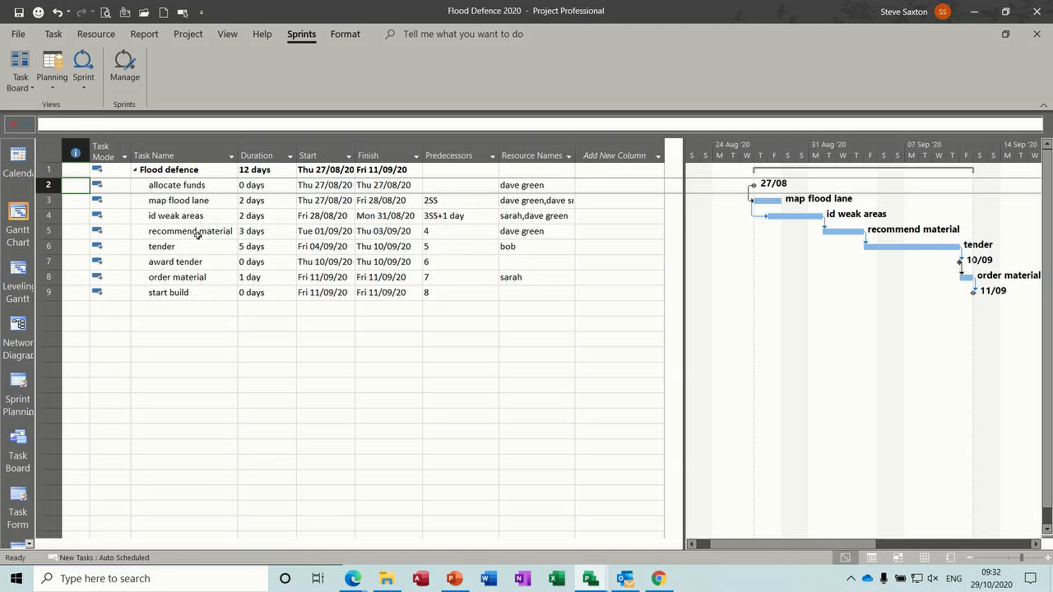
pyautogui.click(16, 386)
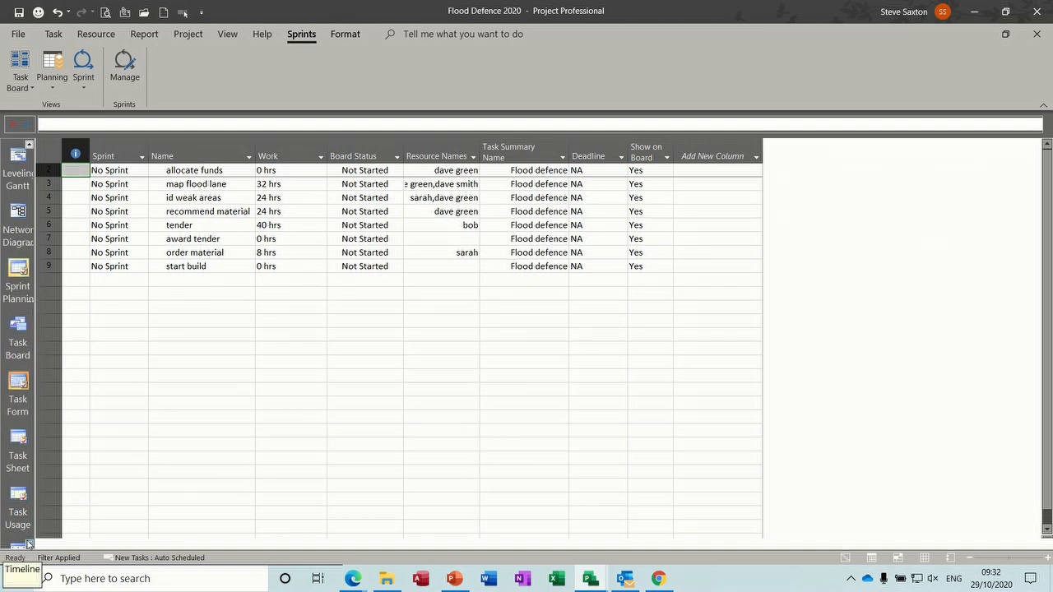
pyautogui.click(82, 66)
# Step: In the planning board, assign allocate funds to Sprint 1, map flood lane and id weak areas to Sprint 2, and recommend material and tender to Sprint 3
pyautogui.click(51, 63)
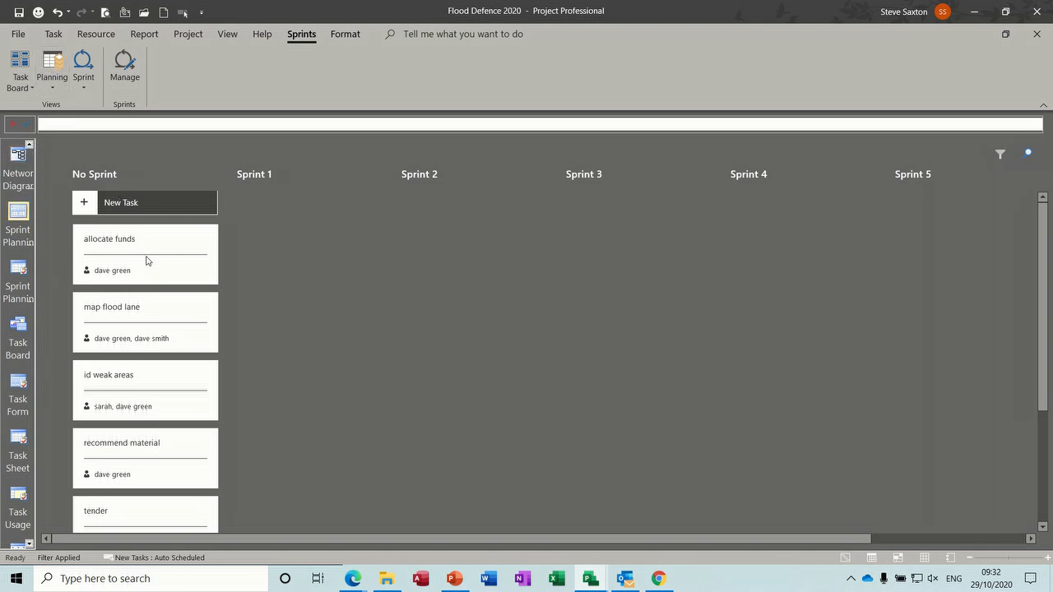
pyautogui.moveTo(146, 261); pyautogui.dragTo(308, 228)
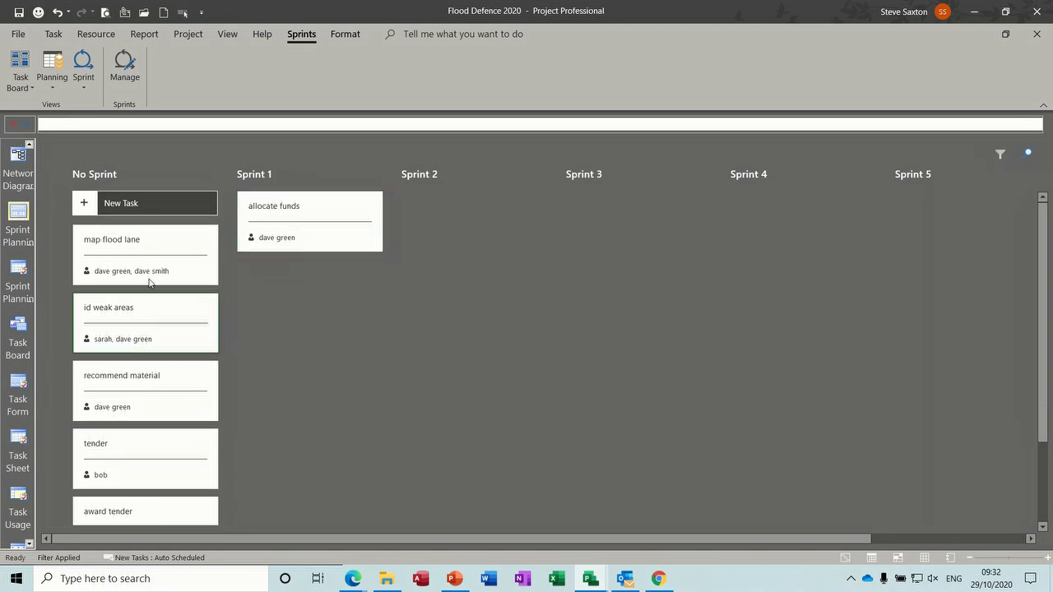
pyautogui.moveTo(192, 278); pyautogui.dragTo(470, 238)
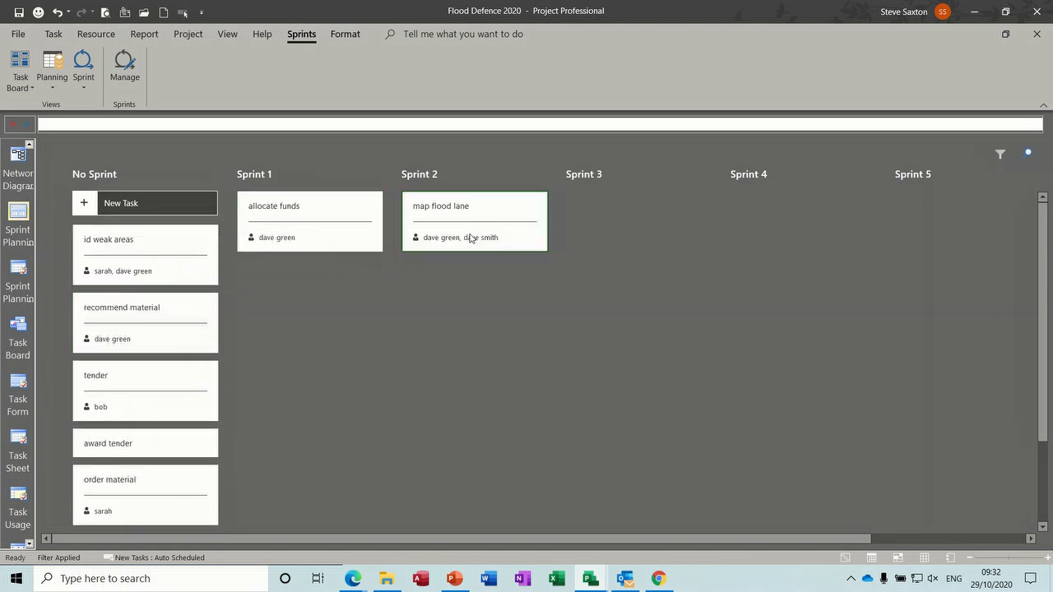
pyautogui.moveTo(156, 285); pyautogui.dragTo(474, 309)
pyautogui.moveTo(129, 261); pyautogui.dragTo(627, 230)
pyautogui.moveTo(195, 264); pyautogui.dragTo(701, 304)
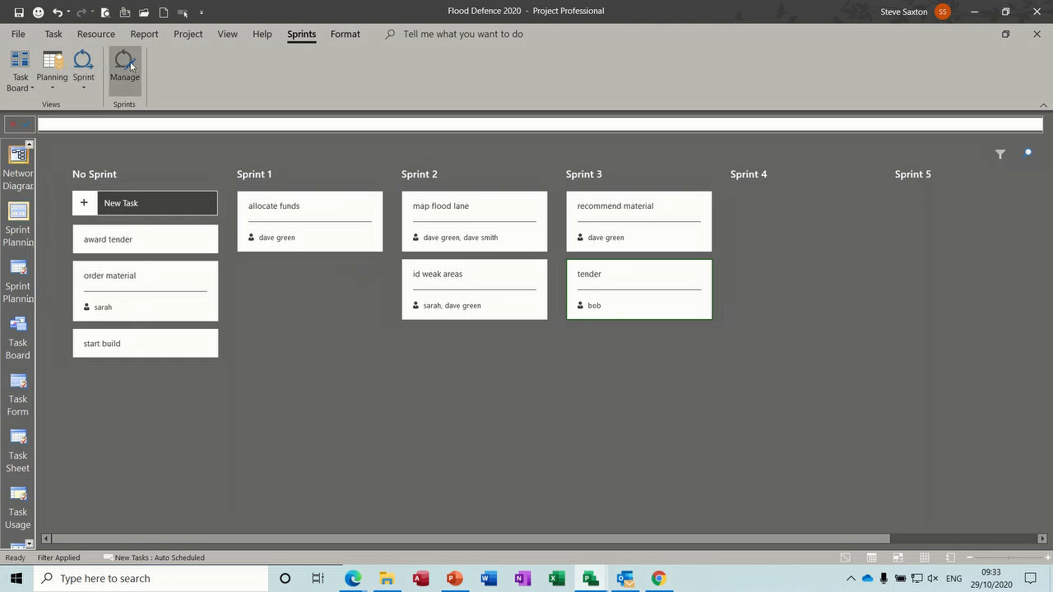
# Step: Review the current sprint's board and check the sprint lengths and dates in Manage Sprints
pyautogui.click(83, 64)
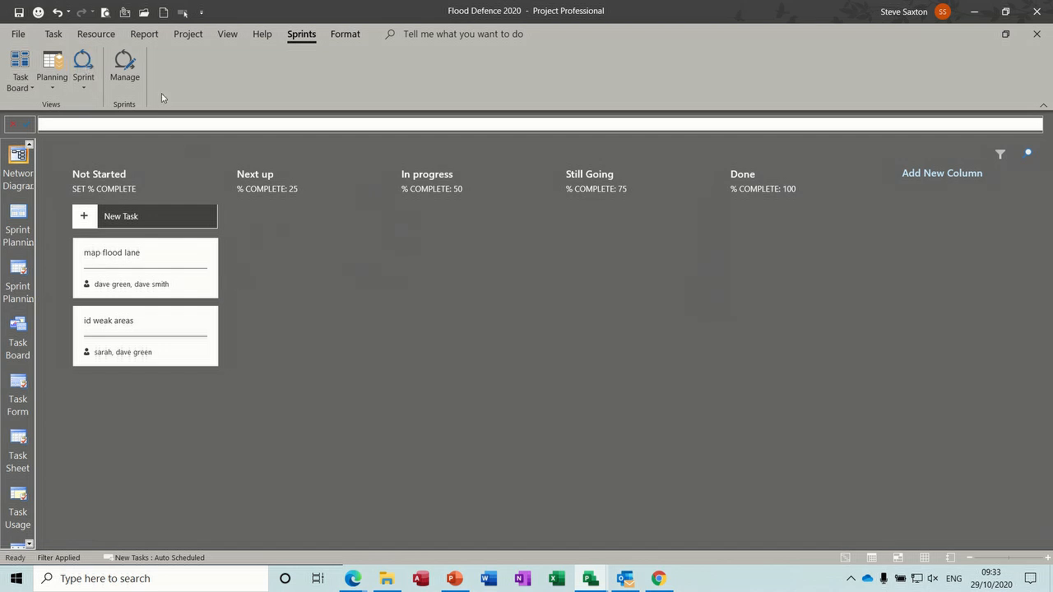
pyautogui.click(125, 60)
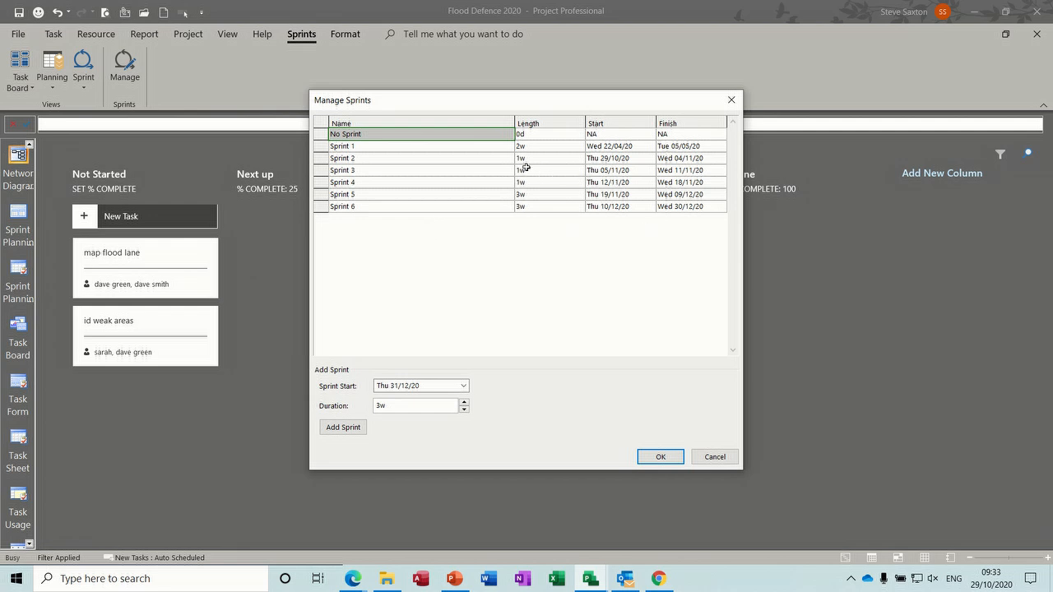
pyautogui.click(713, 457)
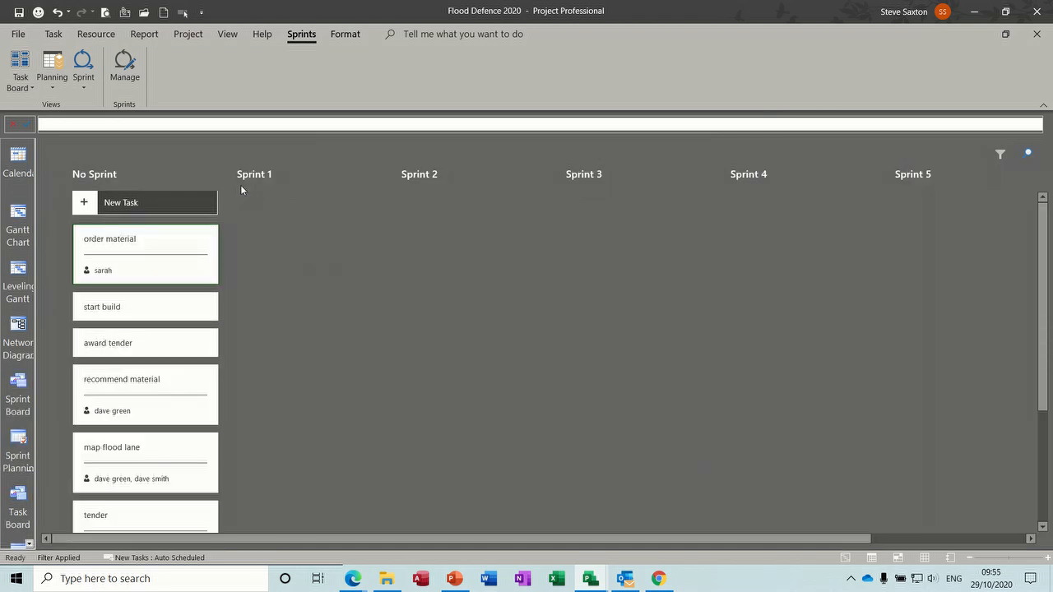
pyautogui.click(125, 66)
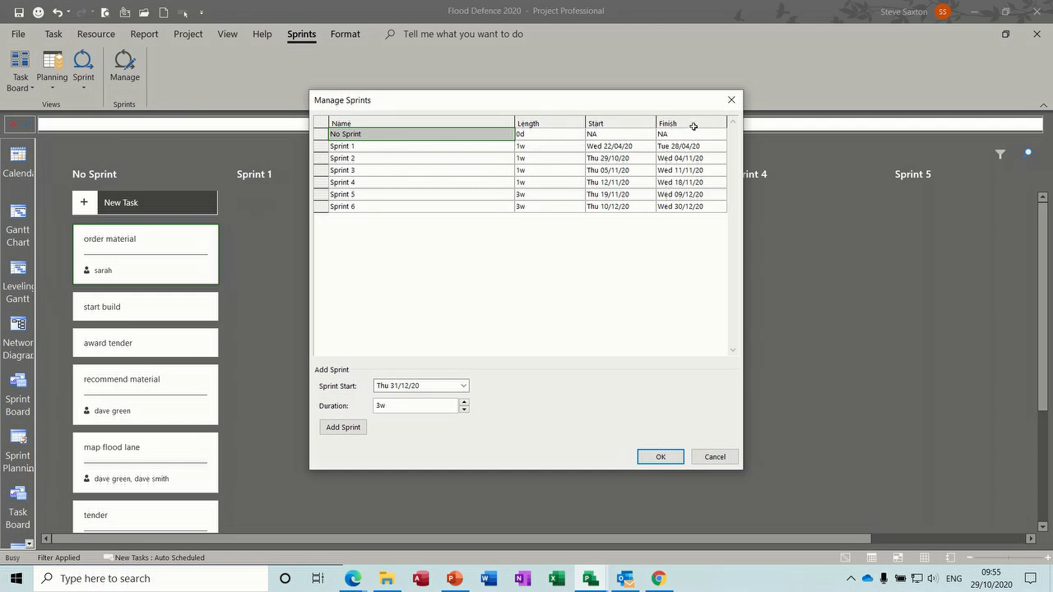
pyautogui.click(730, 100)
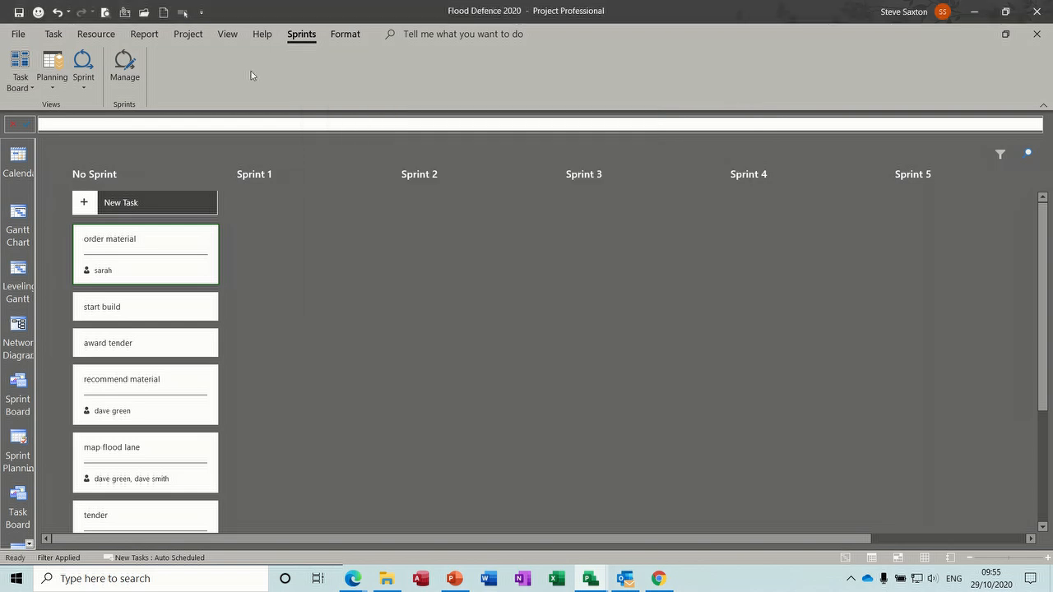
# Step: Set the project's start date to Thu 29/10/2020 in the project information
pyautogui.click(189, 34)
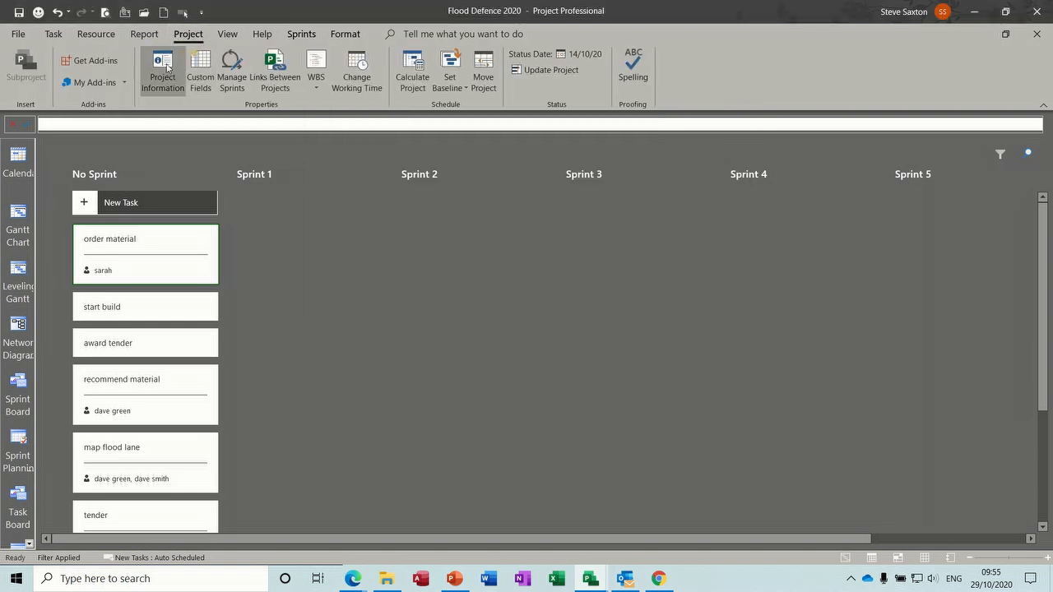
pyautogui.click(163, 68)
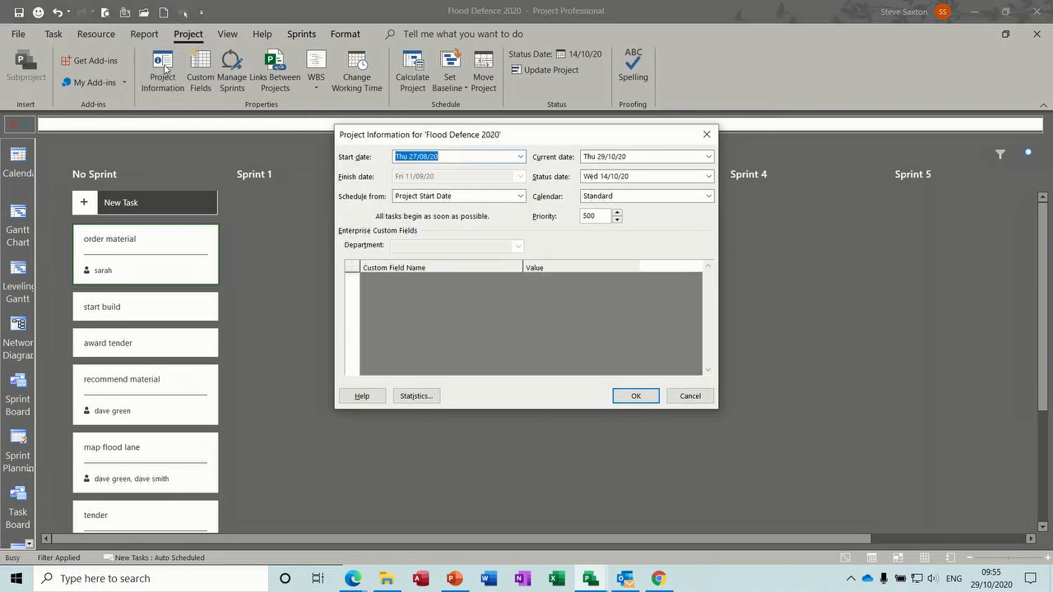
pyautogui.click(520, 157)
pyautogui.click(467, 270)
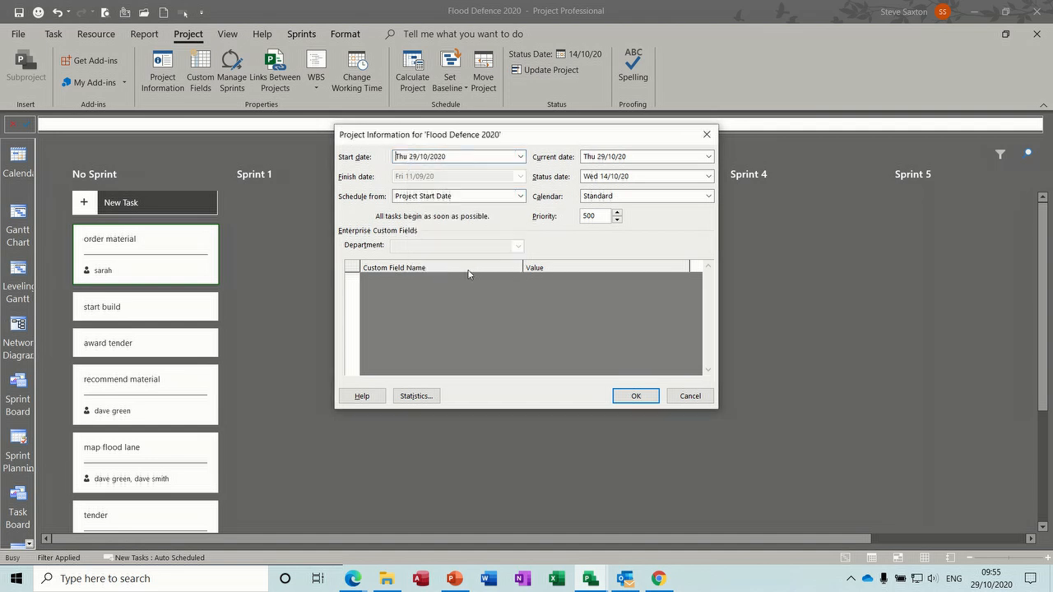
pyautogui.click(635, 398)
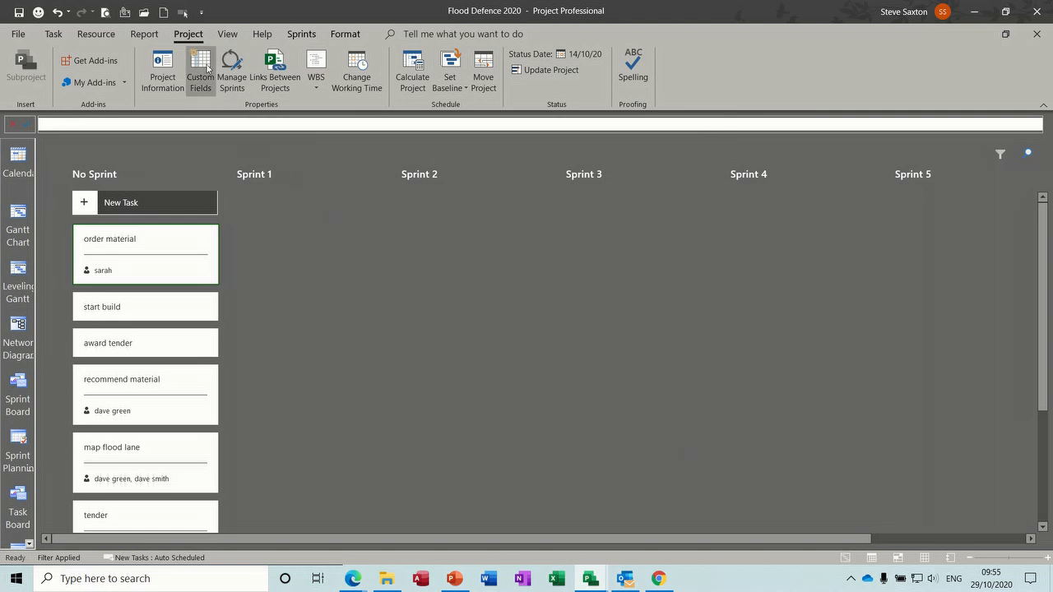
# Step: In Manage Sprints, set the start date of Sprint 1 to Mon 19/10/20
pyautogui.click(301, 34)
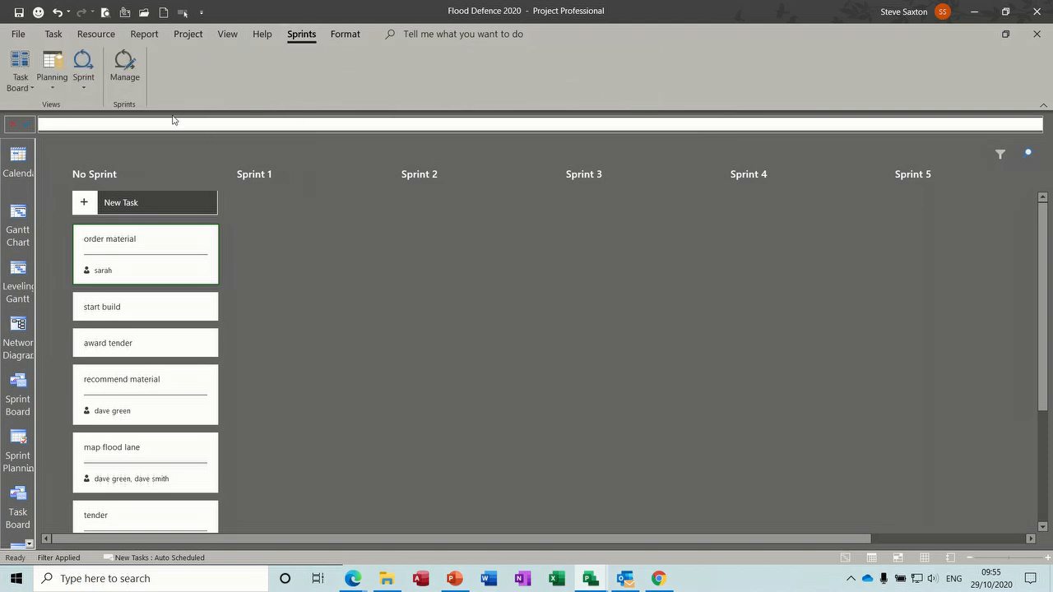
pyautogui.click(124, 66)
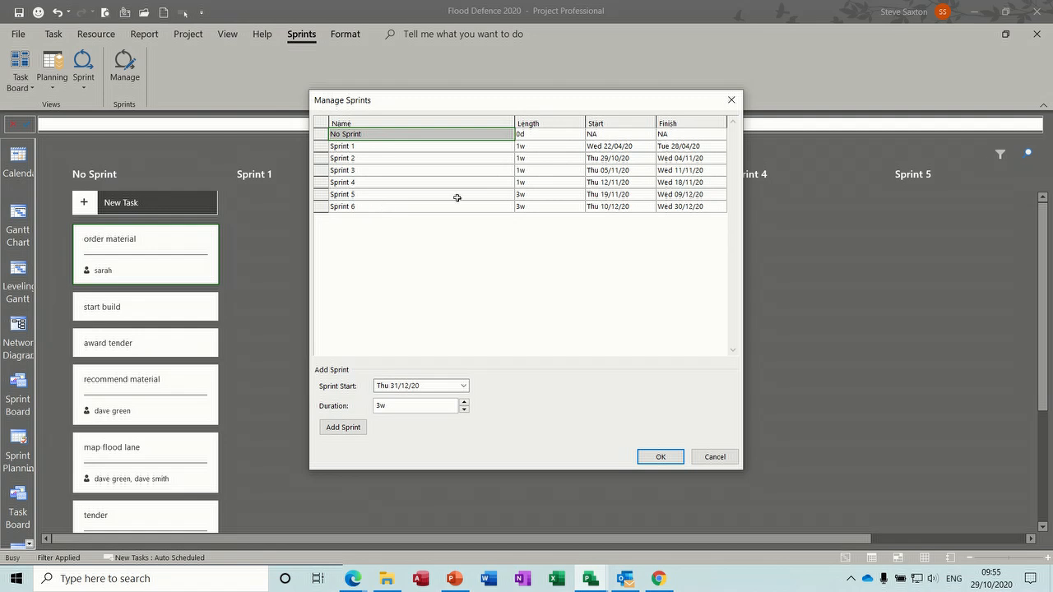
pyautogui.click(609, 146)
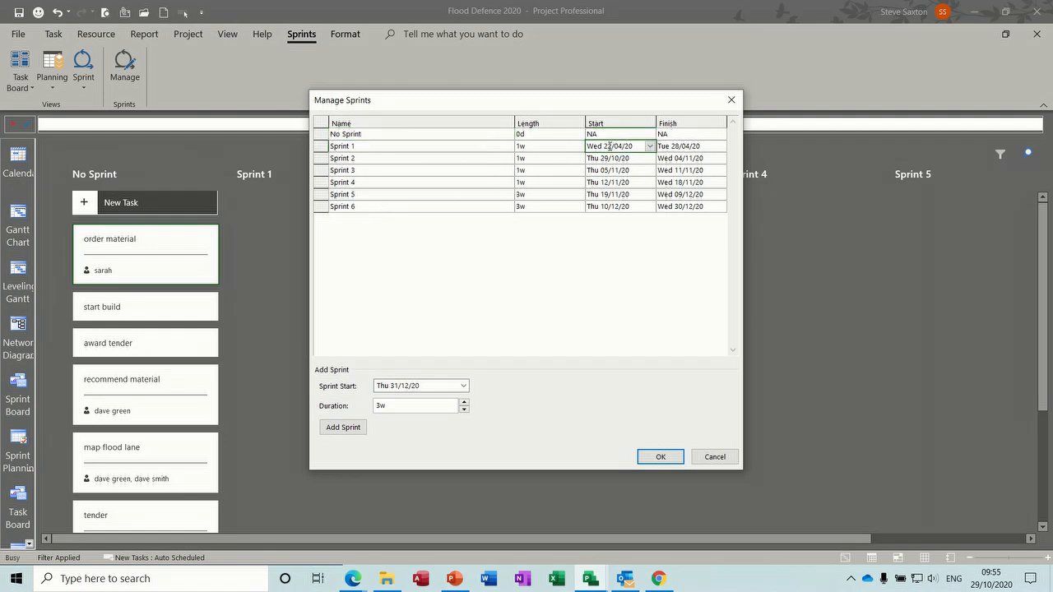
pyautogui.click(649, 147)
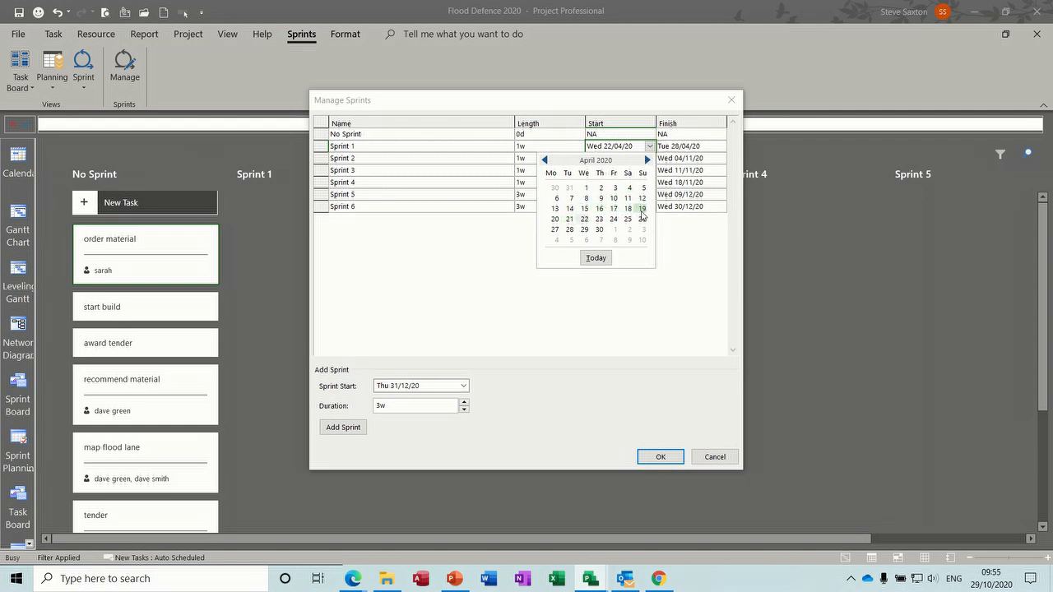
pyautogui.click(648, 160)
pyautogui.click(647, 159)
pyautogui.click(648, 160)
pyautogui.click(648, 159)
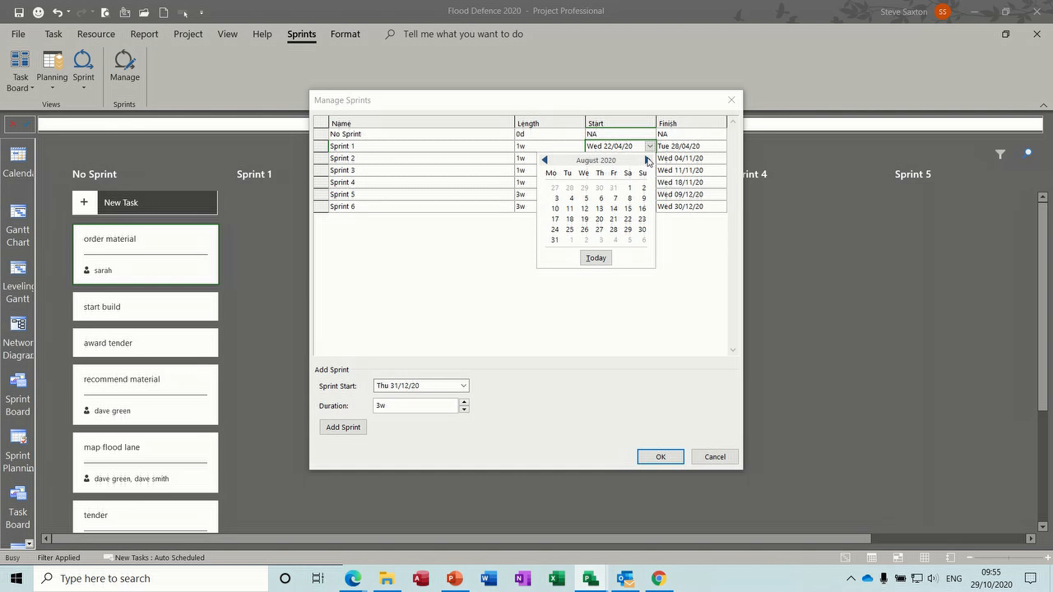
pyautogui.click(647, 159)
pyautogui.click(647, 159)
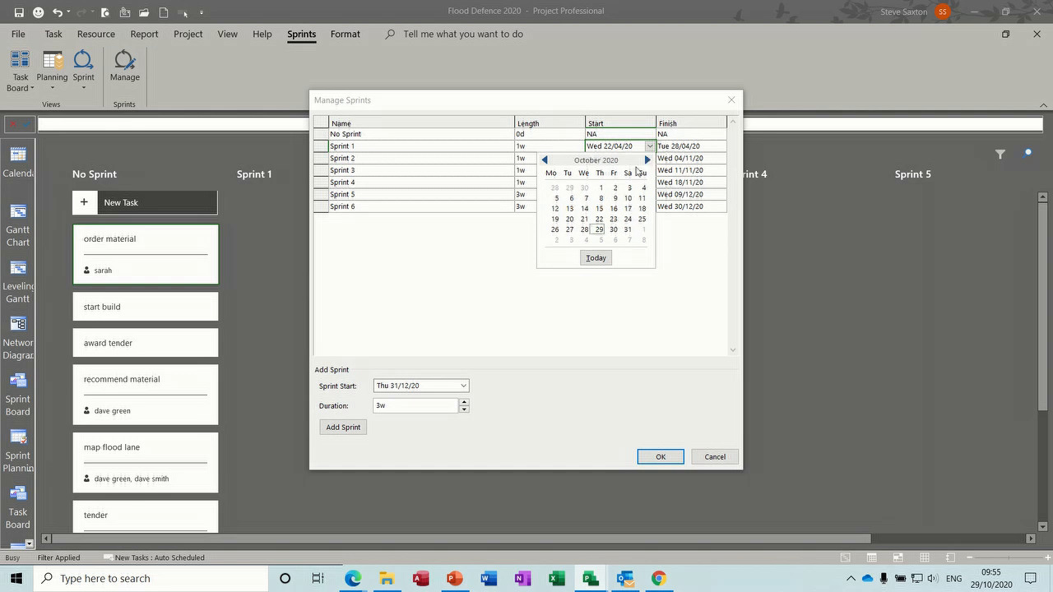
pyautogui.click(556, 219)
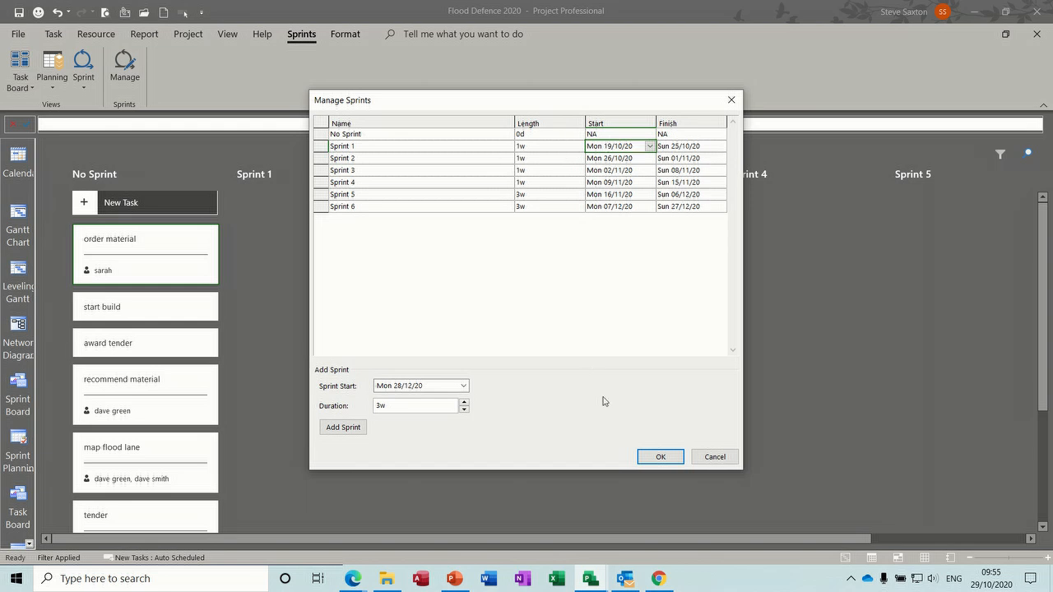
pyautogui.click(656, 457)
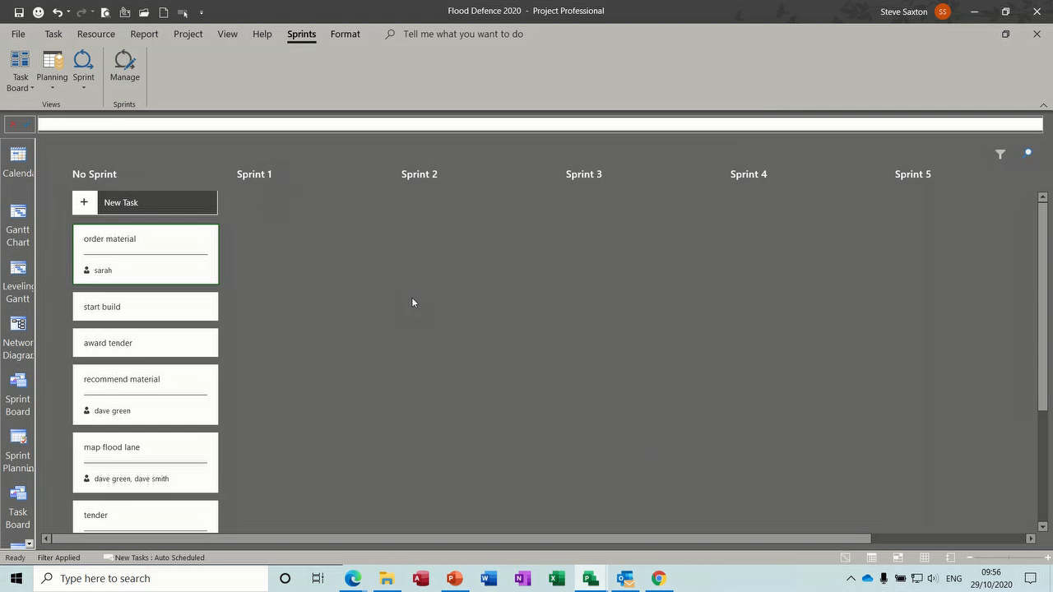
# Step: In the Sprint Planning Sheet, assign the order material and map flood lane tasks to Sprint 2
pyautogui.click(53, 91)
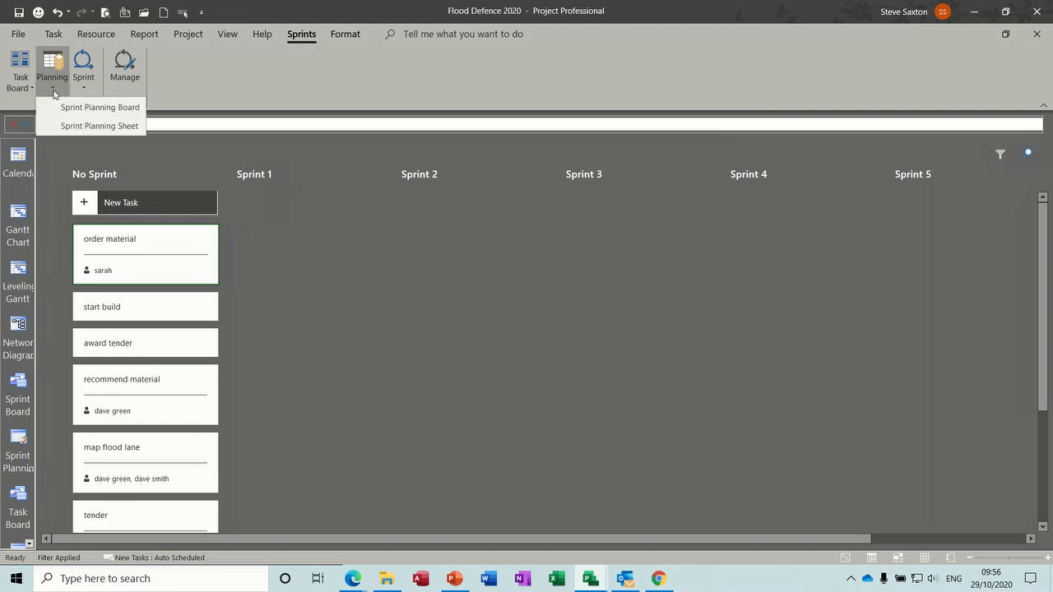
pyautogui.click(90, 127)
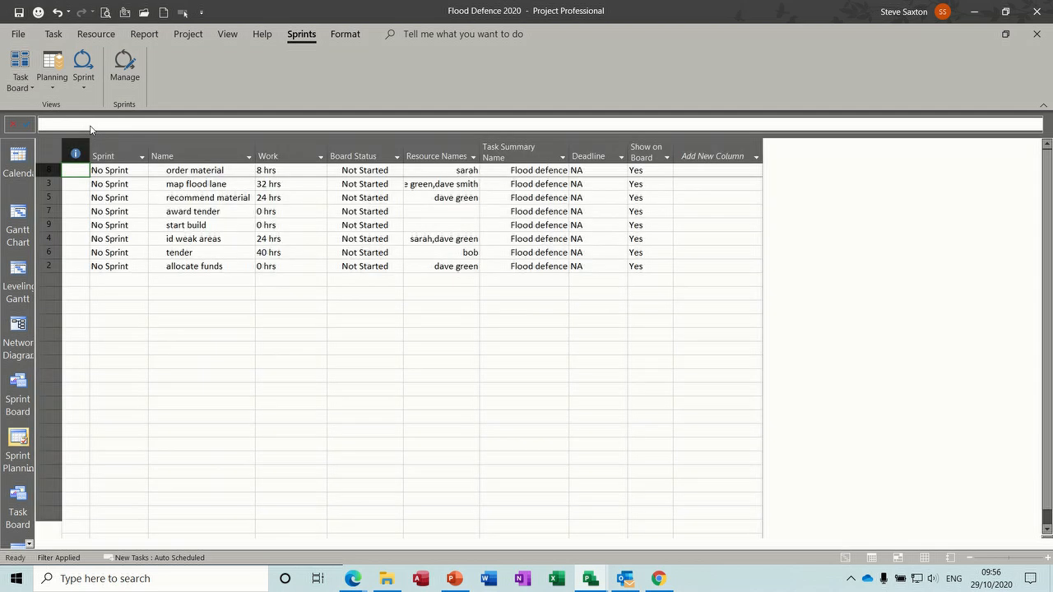
pyautogui.click(139, 173)
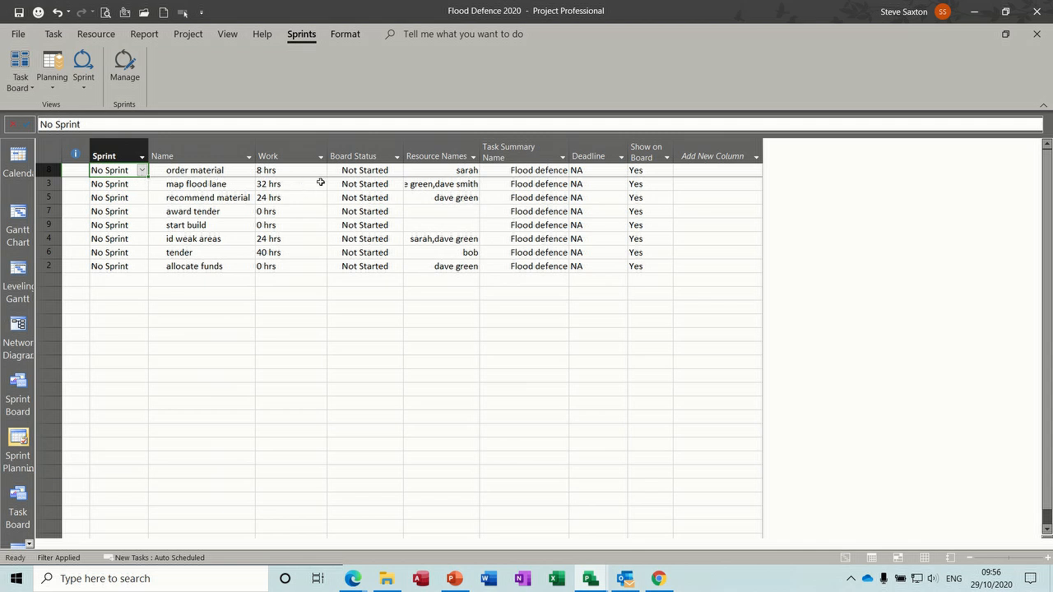
pyautogui.click(142, 170)
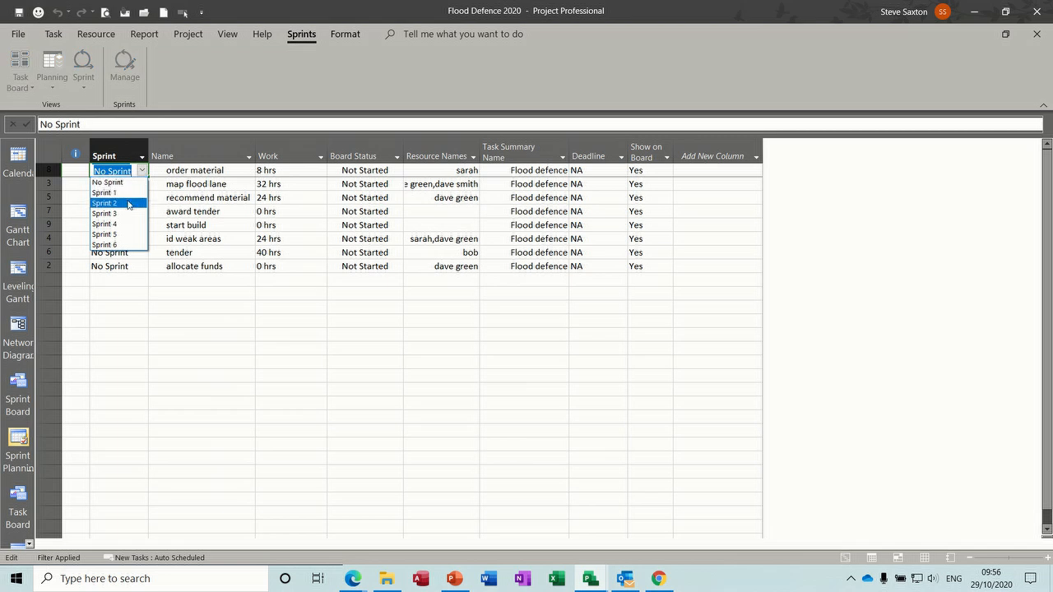
pyautogui.click(128, 205)
pyautogui.click(140, 188)
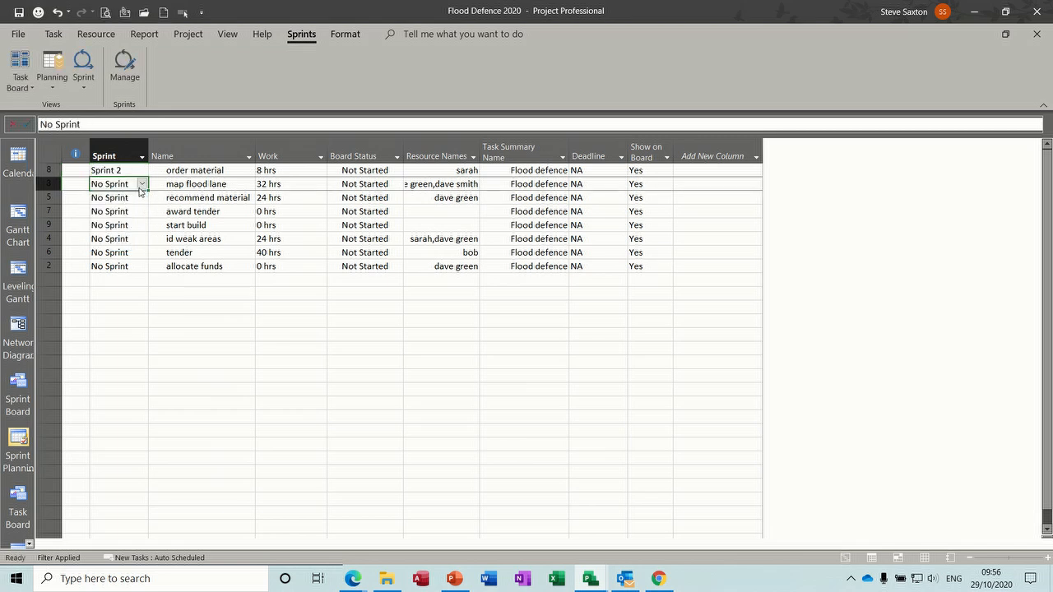
pyautogui.click(143, 189)
pyautogui.click(127, 215)
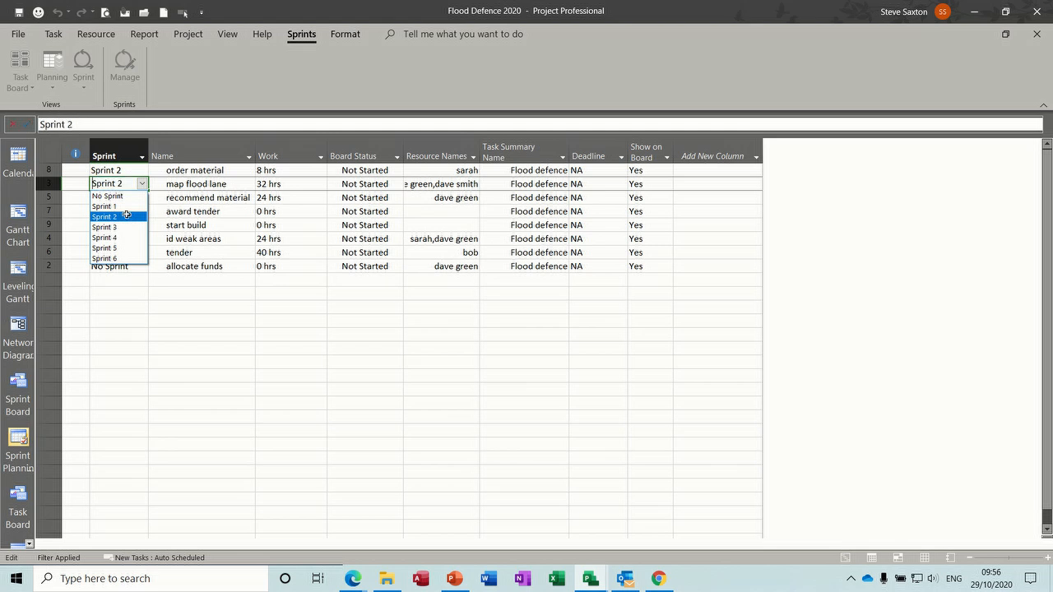
# Step: Assign the recommend material and award tender tasks to Sprint 3 in the planning sheet
pyautogui.click(134, 200)
pyautogui.click(143, 199)
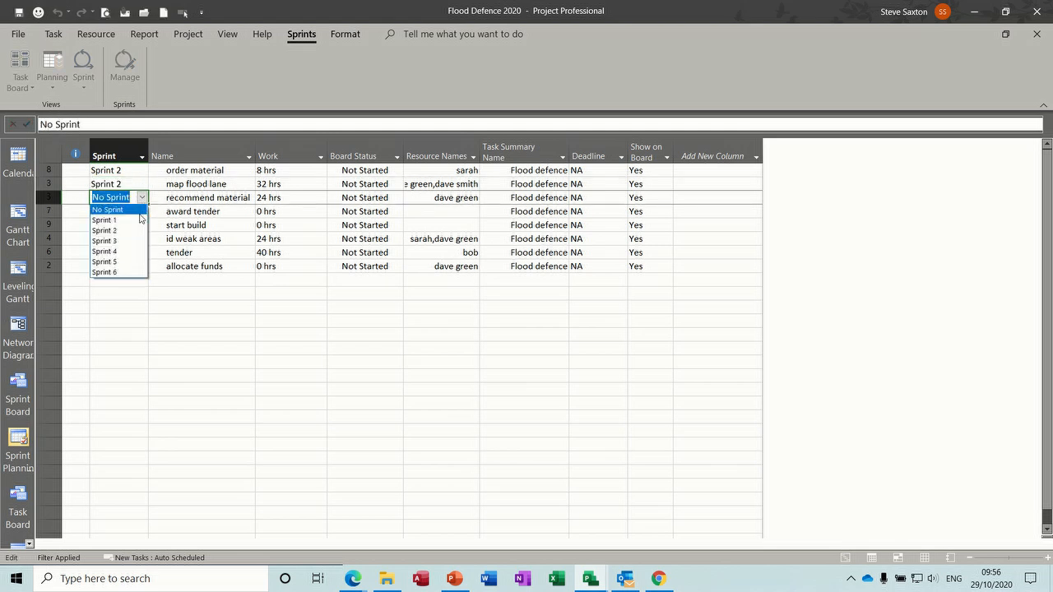
pyautogui.click(132, 240)
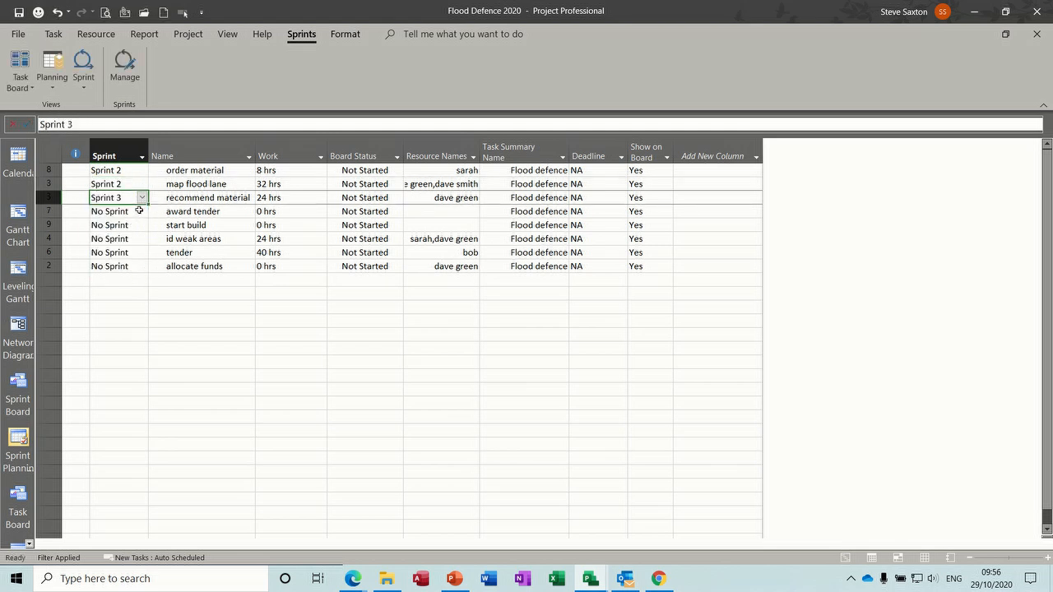
pyautogui.click(134, 211)
pyautogui.click(143, 211)
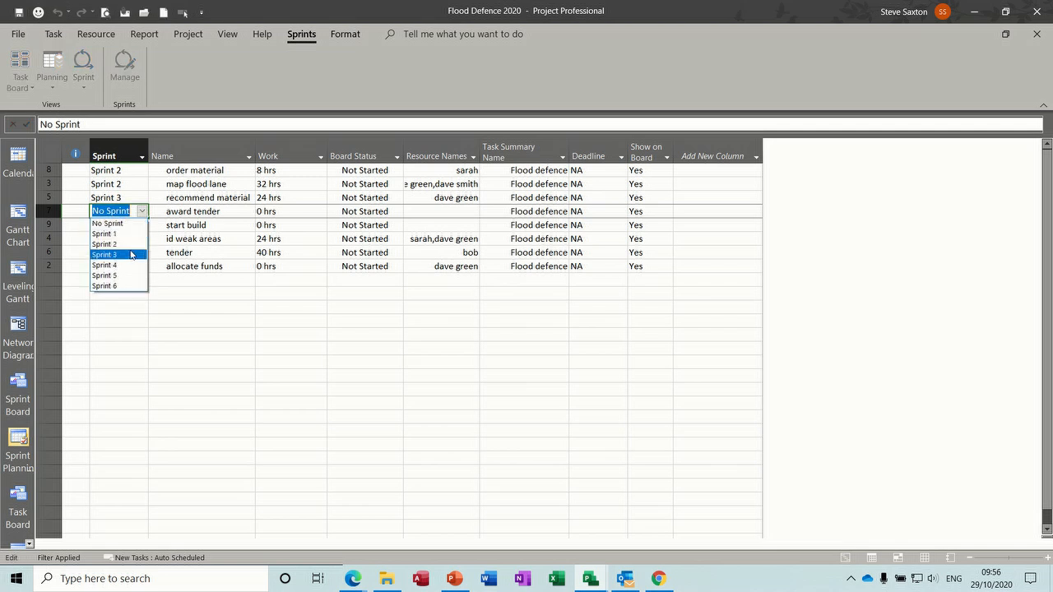
pyautogui.click(130, 254)
# Step: Assign the start build task to Sprint 4 and the id weak areas task to Sprint 5
pyautogui.click(134, 225)
pyautogui.click(142, 227)
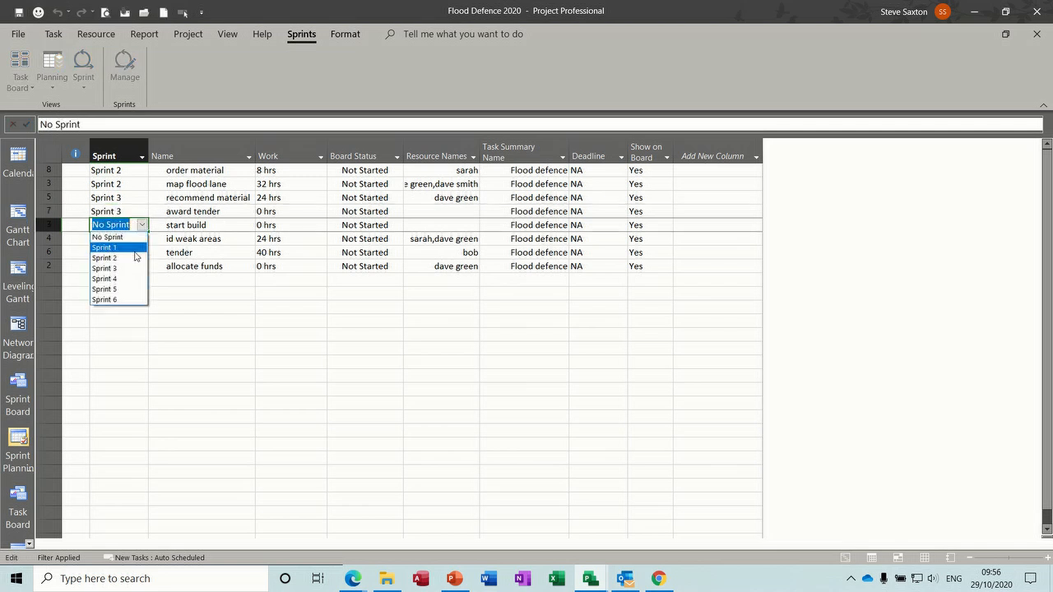
pyautogui.click(132, 279)
pyautogui.click(133, 238)
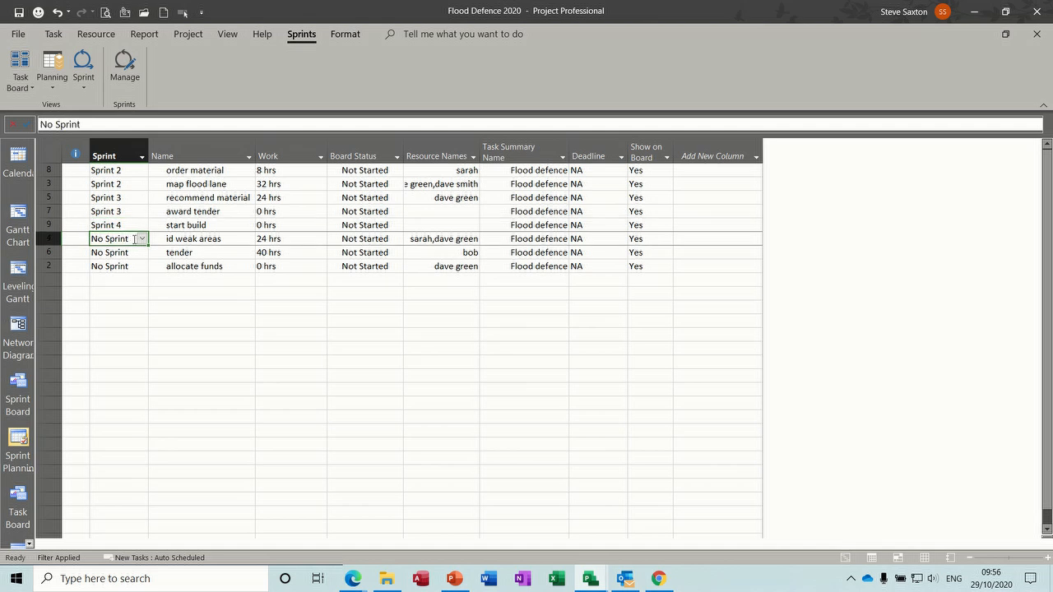
pyautogui.click(142, 238)
pyautogui.click(131, 303)
# Step: Assign the tender and allocate funds tasks to Sprint 6 in the planning sheet
pyautogui.click(135, 253)
pyautogui.click(142, 255)
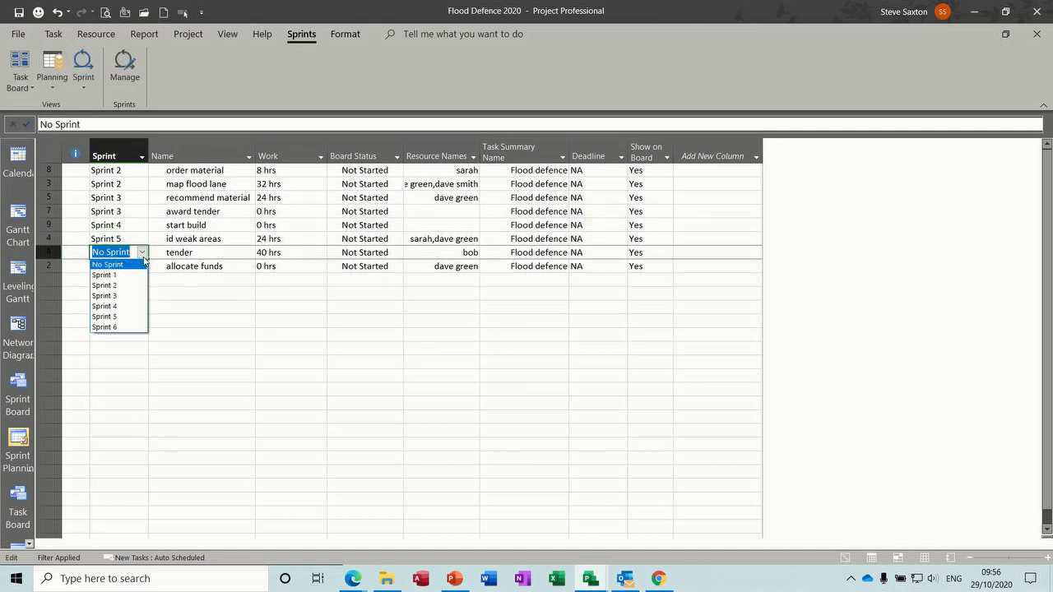
pyautogui.click(128, 327)
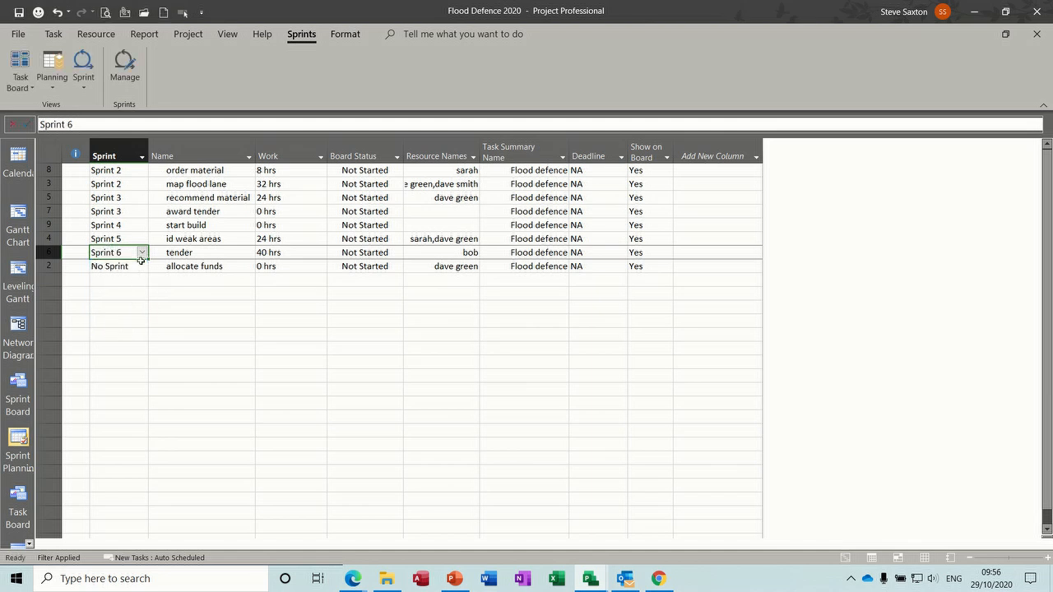
pyautogui.click(137, 266)
pyautogui.click(142, 265)
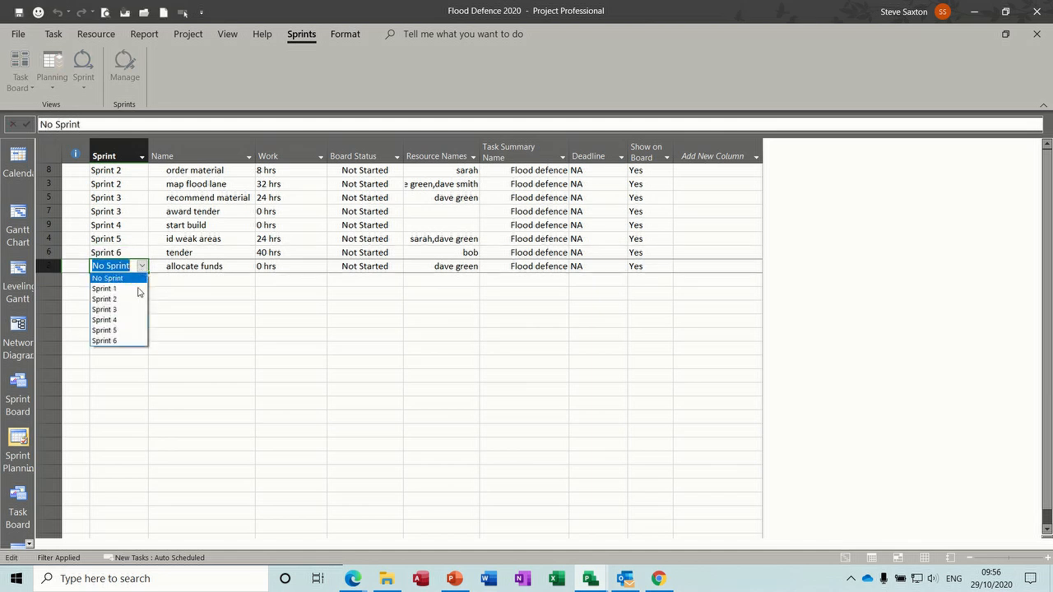
pyautogui.click(127, 340)
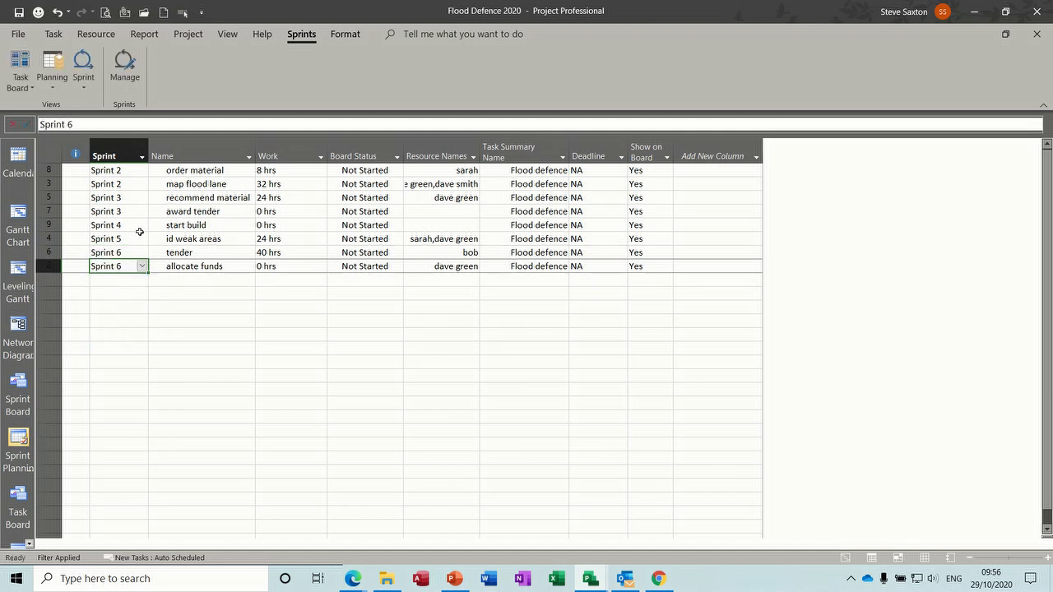
pyautogui.click(194, 274)
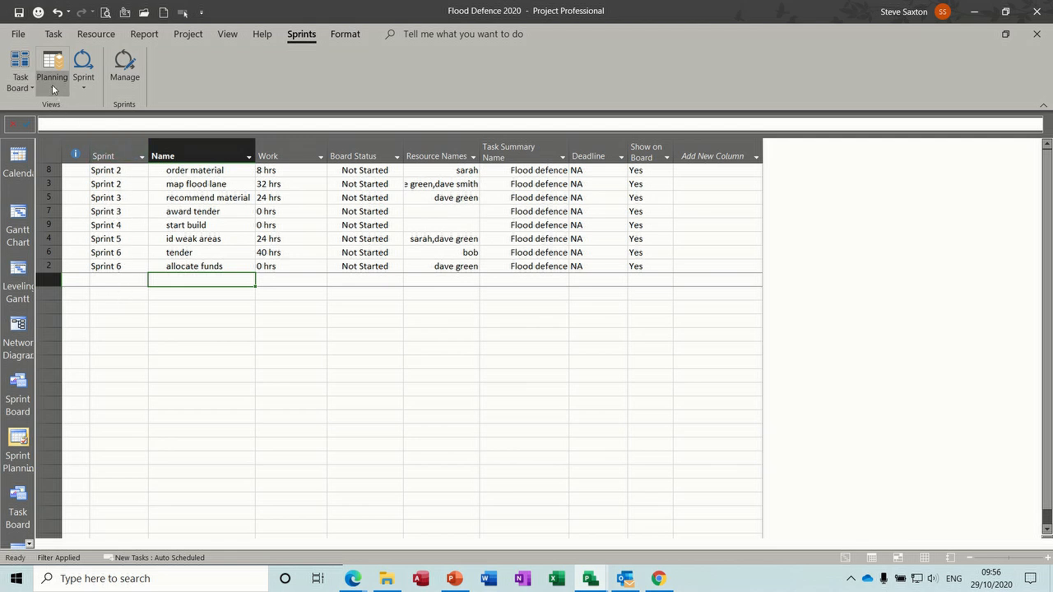
# Step: View the boards for the current sprint, Sprint 3 and Sprint 6, and return to the current sprint's board
pyautogui.click(80, 62)
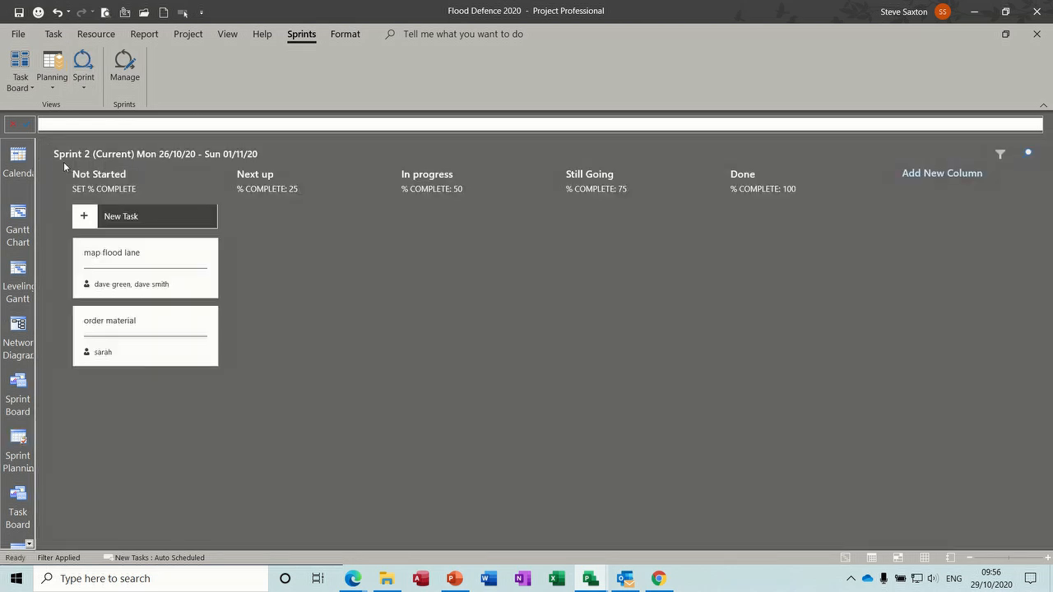
pyautogui.click(84, 83)
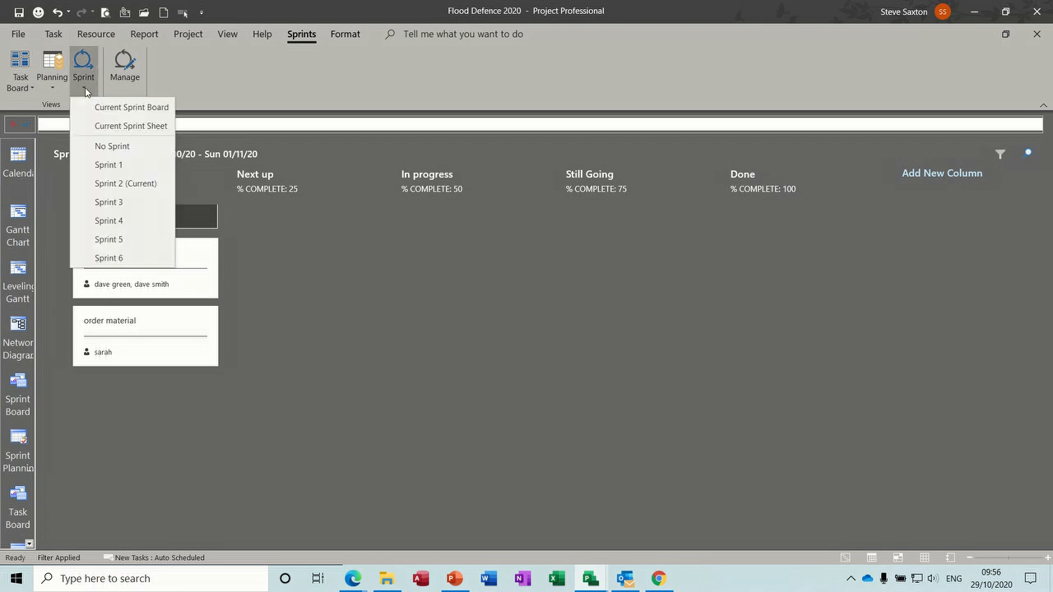
pyautogui.click(122, 201)
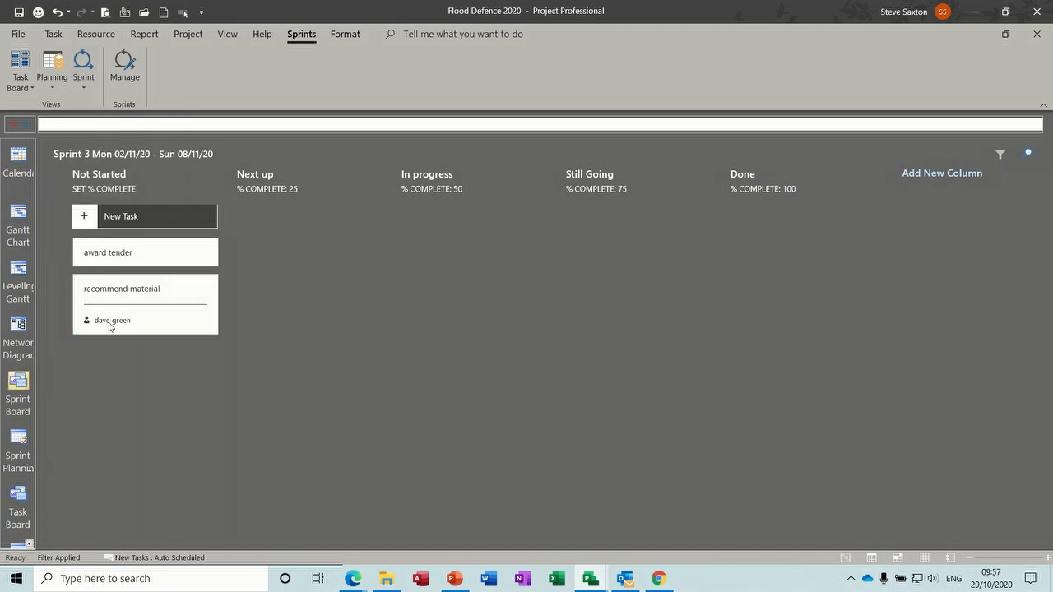
pyautogui.click(83, 78)
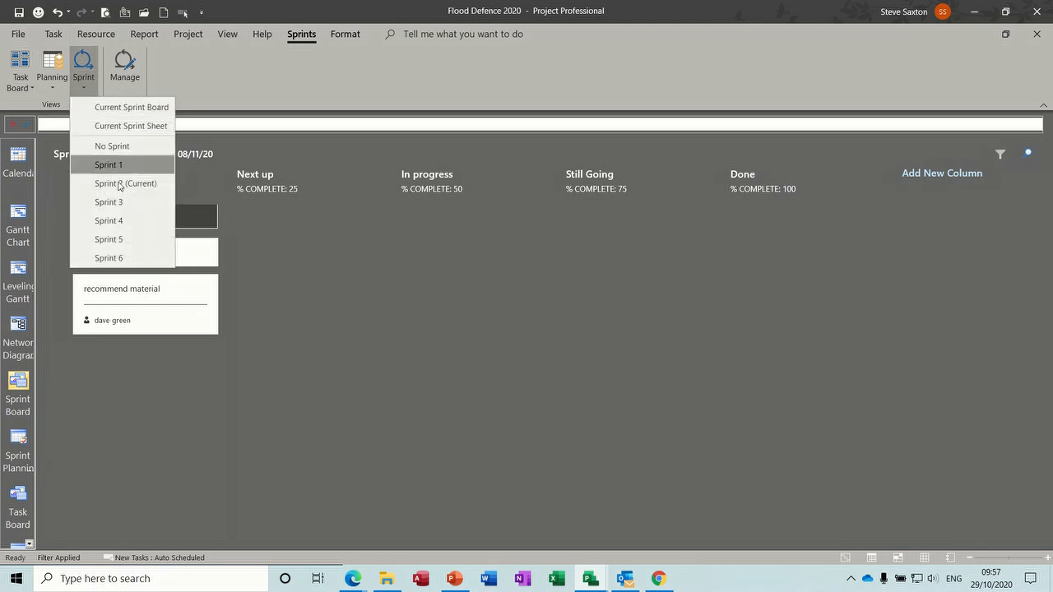
pyautogui.click(125, 259)
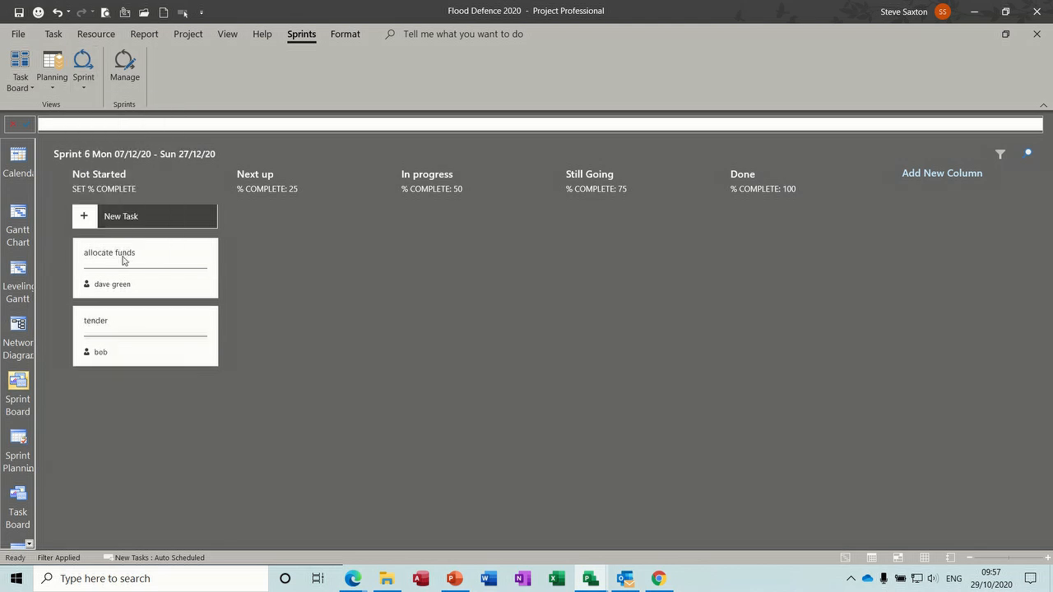
pyautogui.click(83, 75)
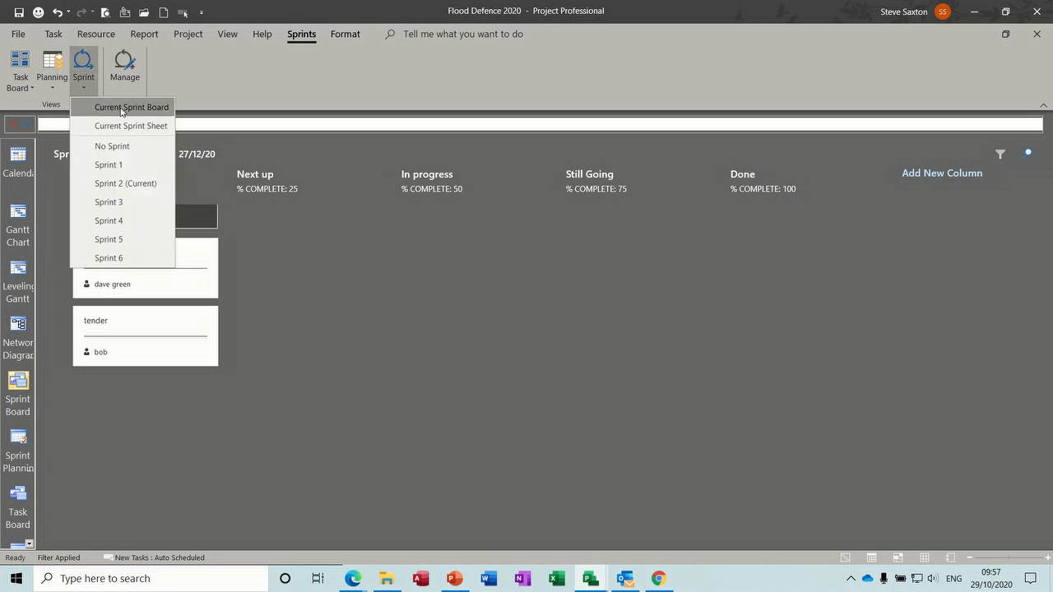
pyautogui.click(122, 107)
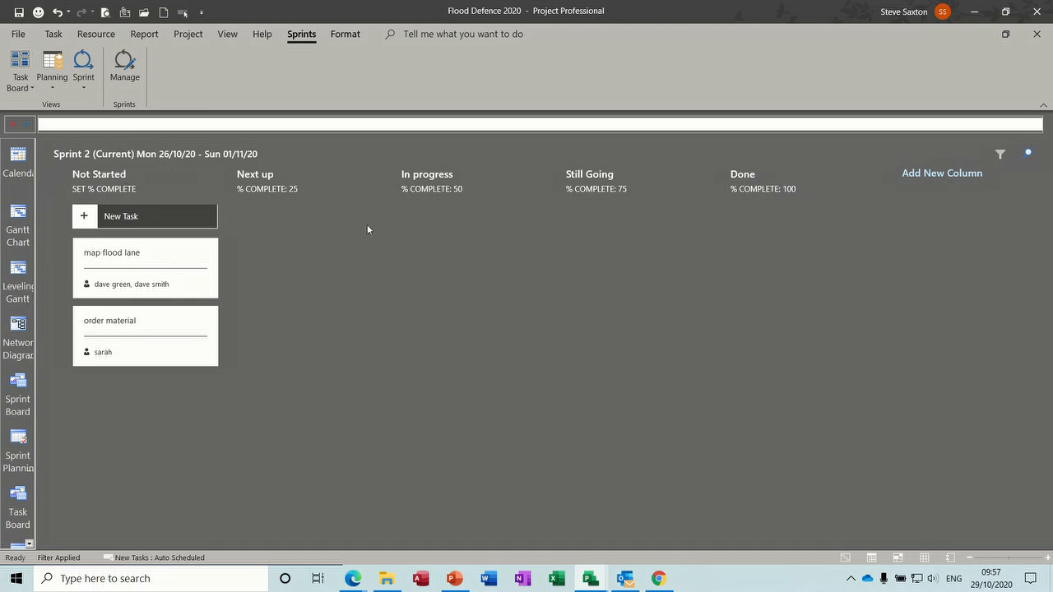
# Step: Check the No Sprint and Sprint 2 boards and review the sprint lengths and dates in Manage Sprints without changing them
pyautogui.click(83, 87)
pyautogui.click(115, 145)
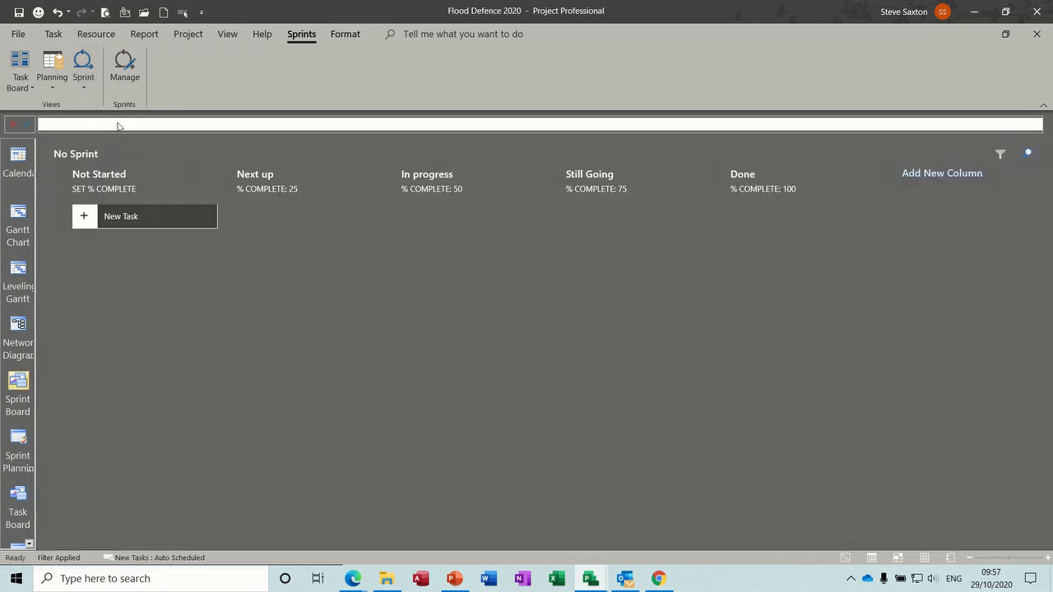
pyautogui.click(85, 88)
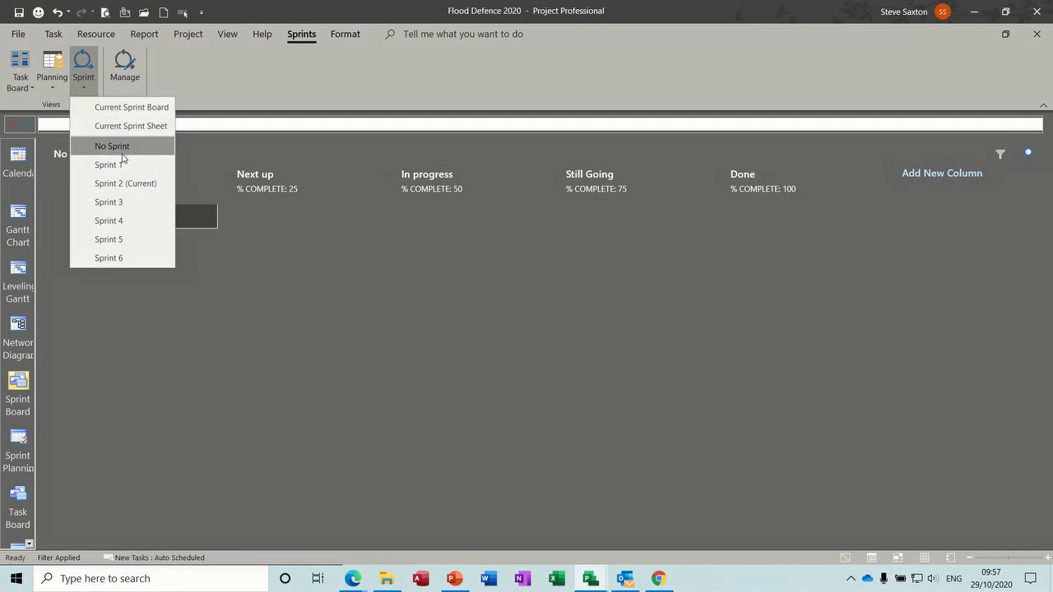
pyautogui.click(127, 183)
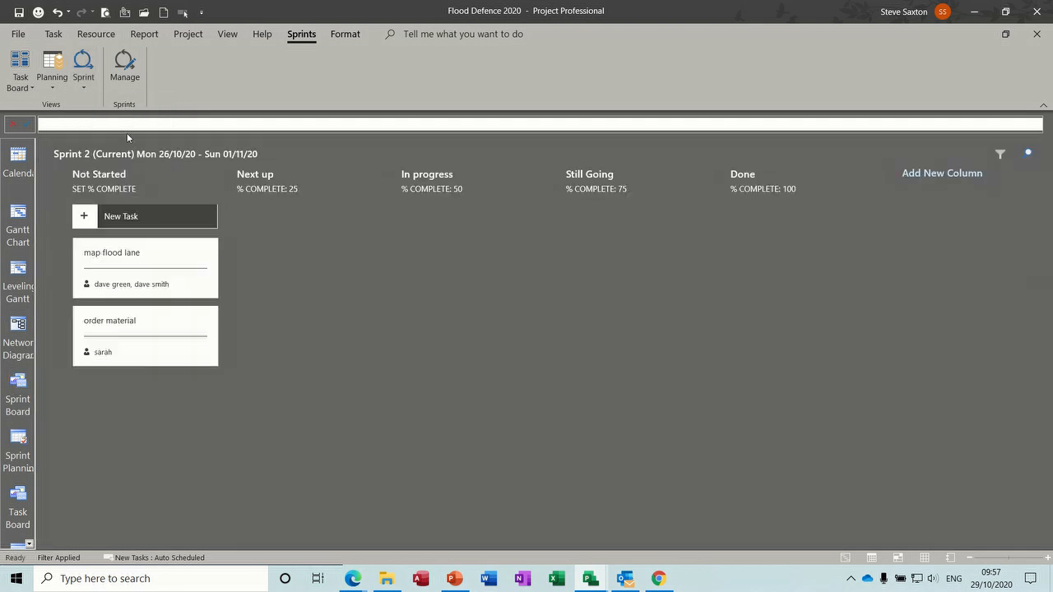
pyautogui.click(125, 61)
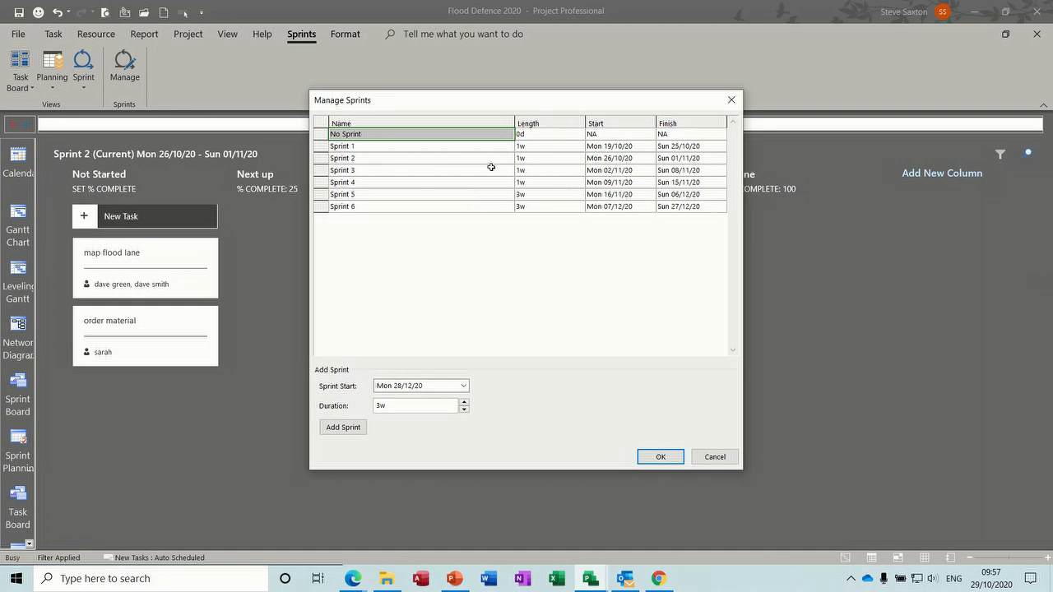
pyautogui.click(713, 457)
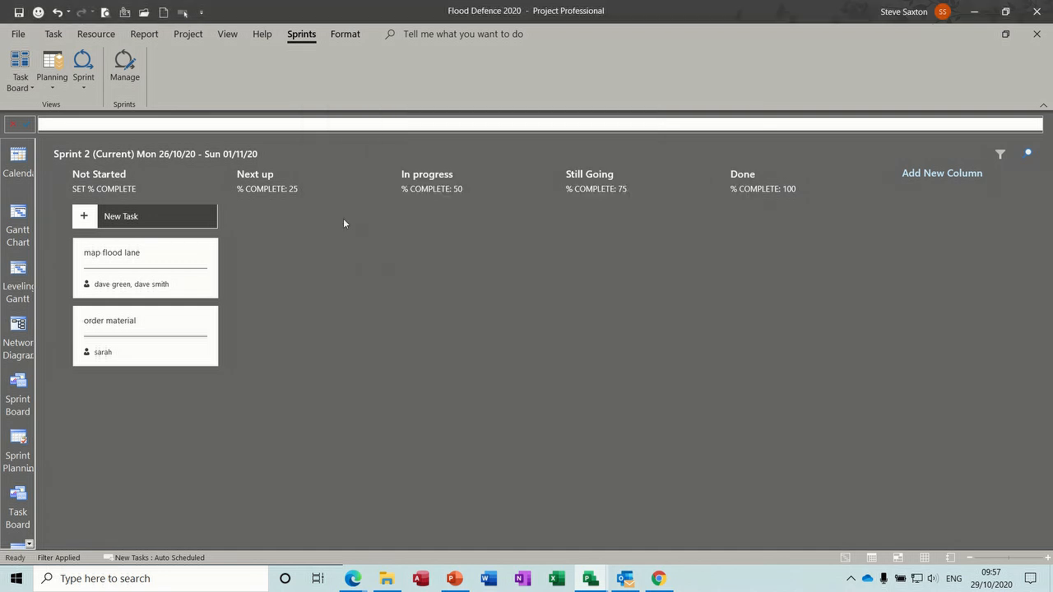
# Step: On the full task board, move the award tender card from Not Started to Done
pyautogui.click(20, 62)
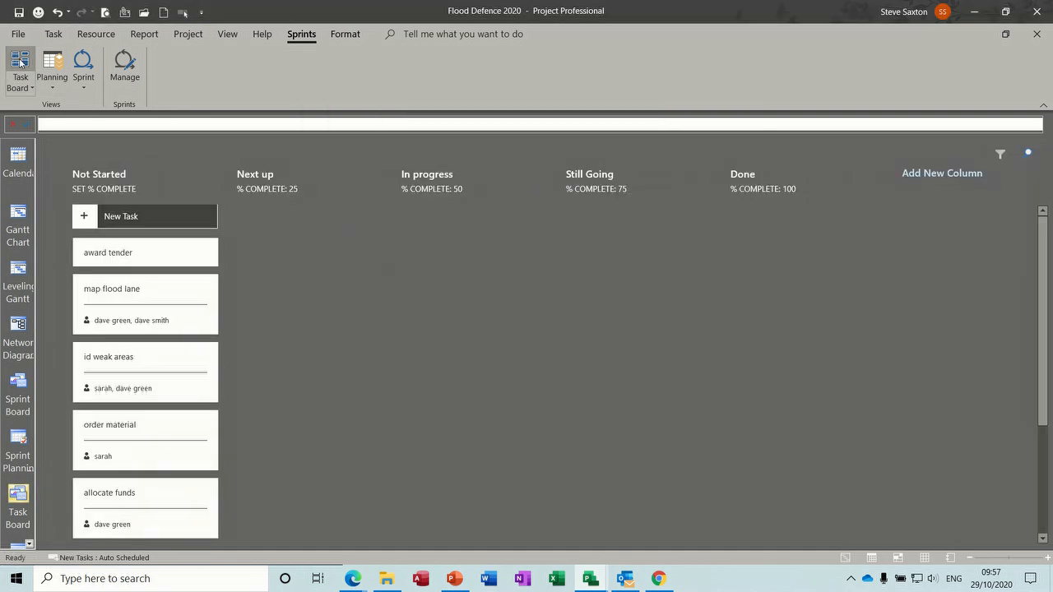
pyautogui.click(164, 251)
pyautogui.rightClick(167, 257)
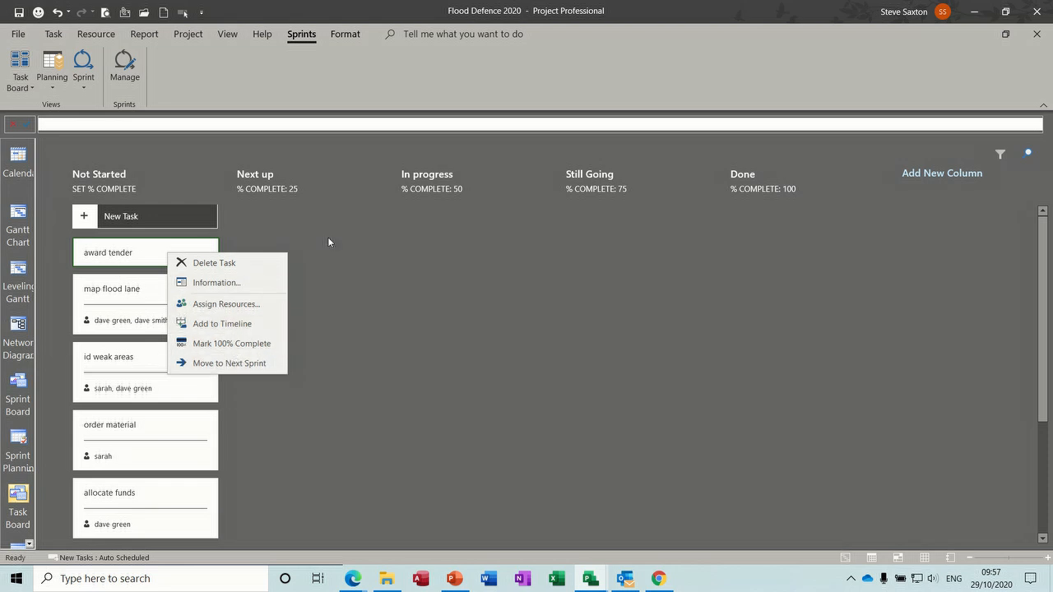
pyautogui.click(200, 262)
pyautogui.moveTo(260, 240); pyautogui.dragTo(804, 232)
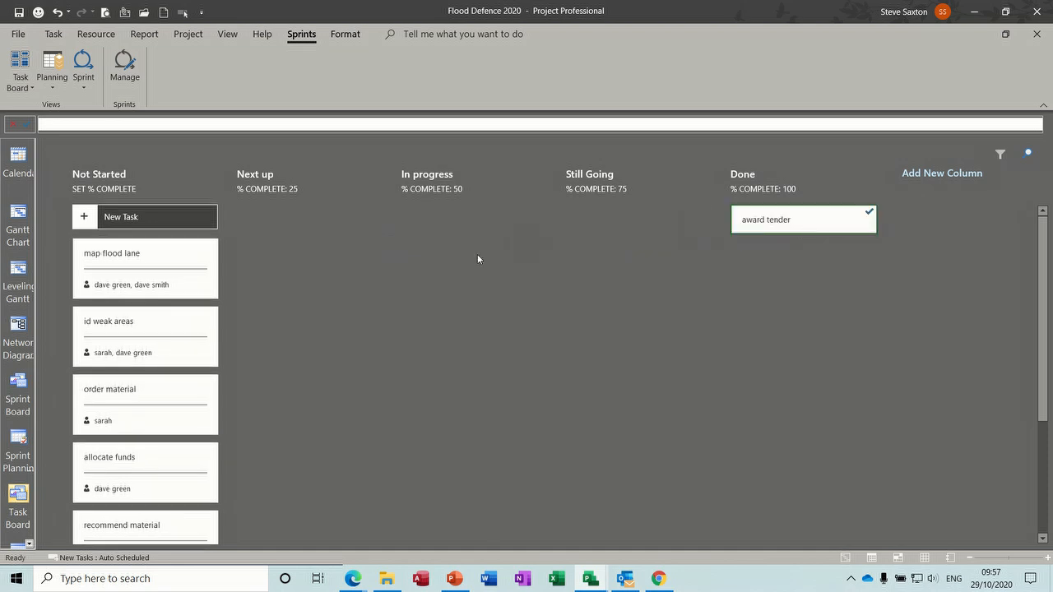
# Step: On the current sprint's board, move the map flood lane and order material cards to Done
pyautogui.click(85, 87)
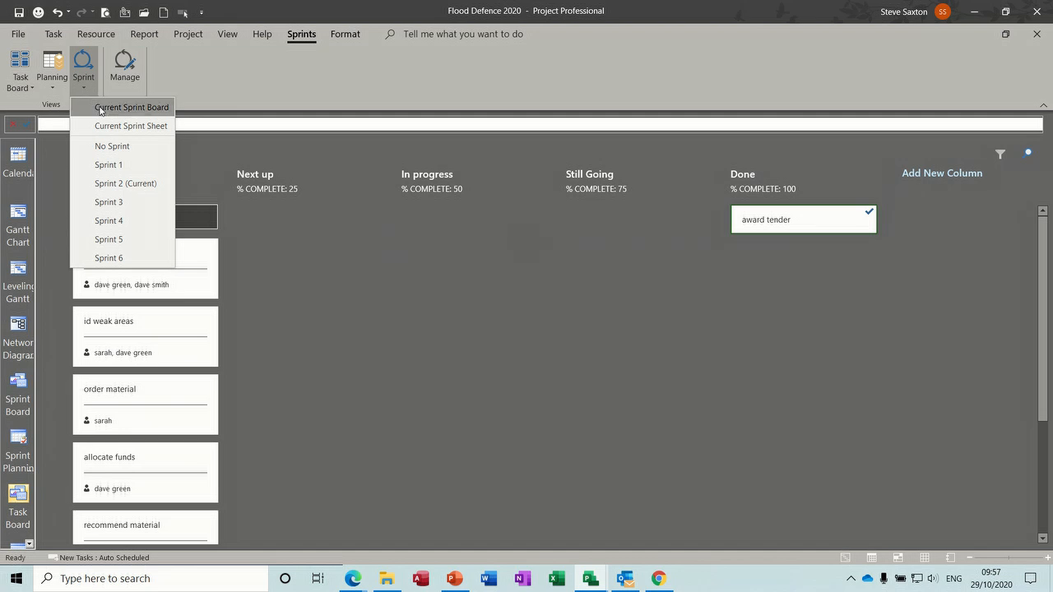
pyautogui.click(101, 108)
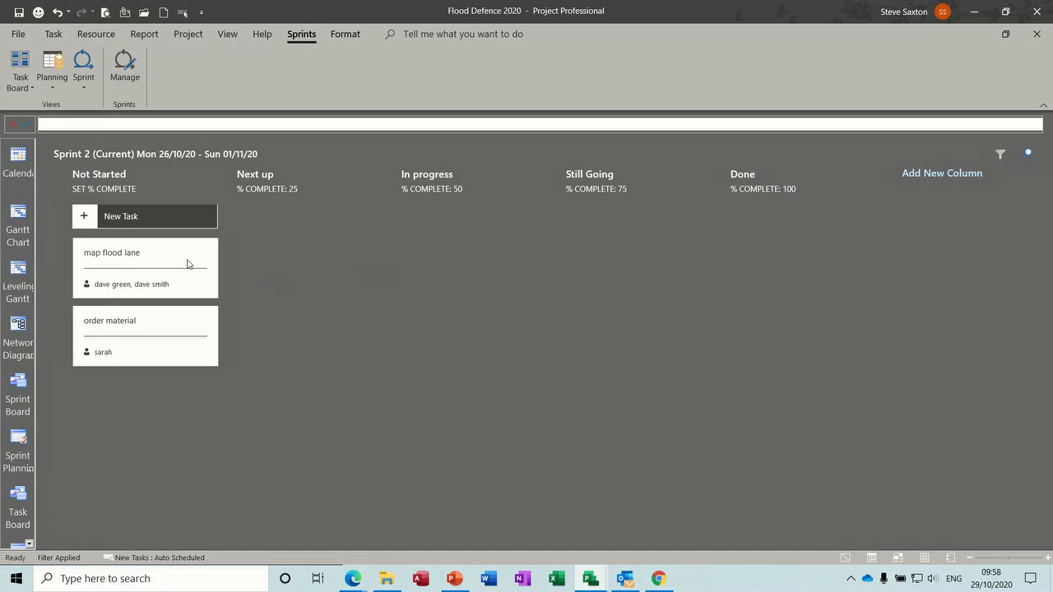
pyautogui.moveTo(183, 264); pyautogui.dragTo(810, 223)
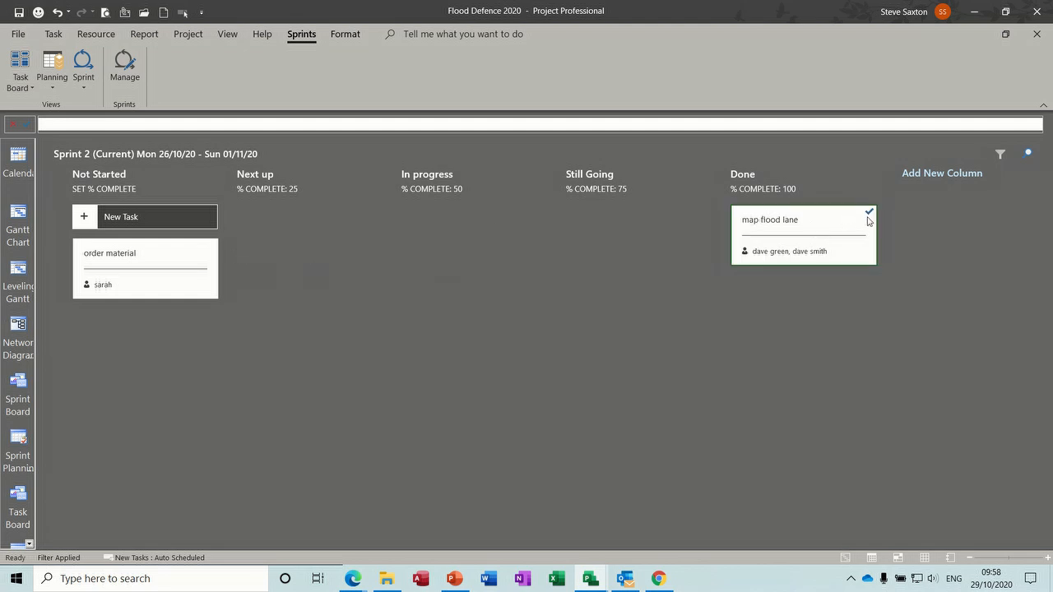
pyautogui.moveTo(193, 267); pyautogui.dragTo(855, 302)
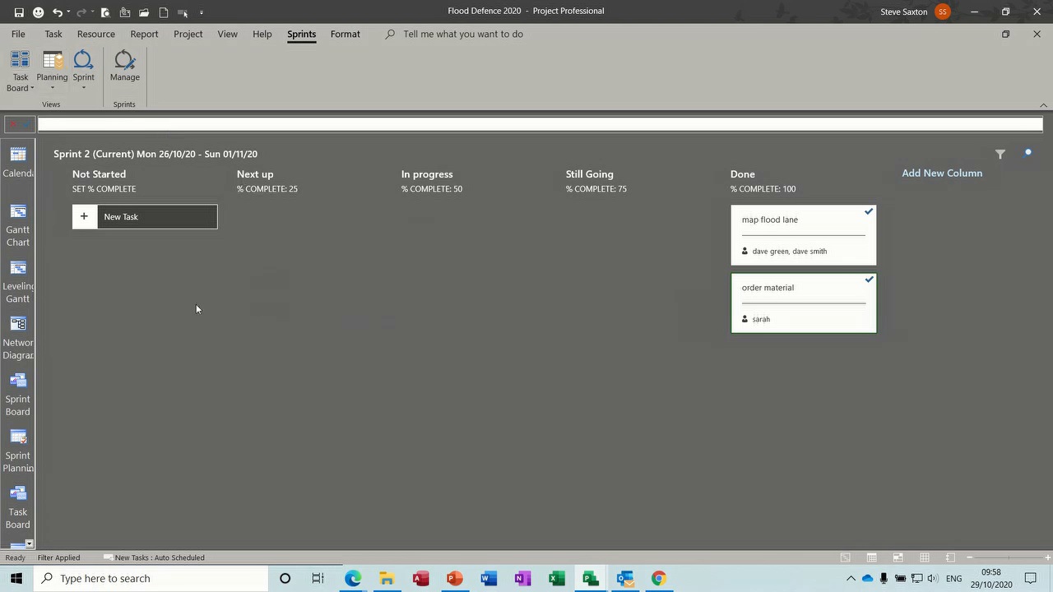
# Step: Show the project in the Gantt Chart view and bring the id weak areas task's bar into view
pyautogui.click(18, 216)
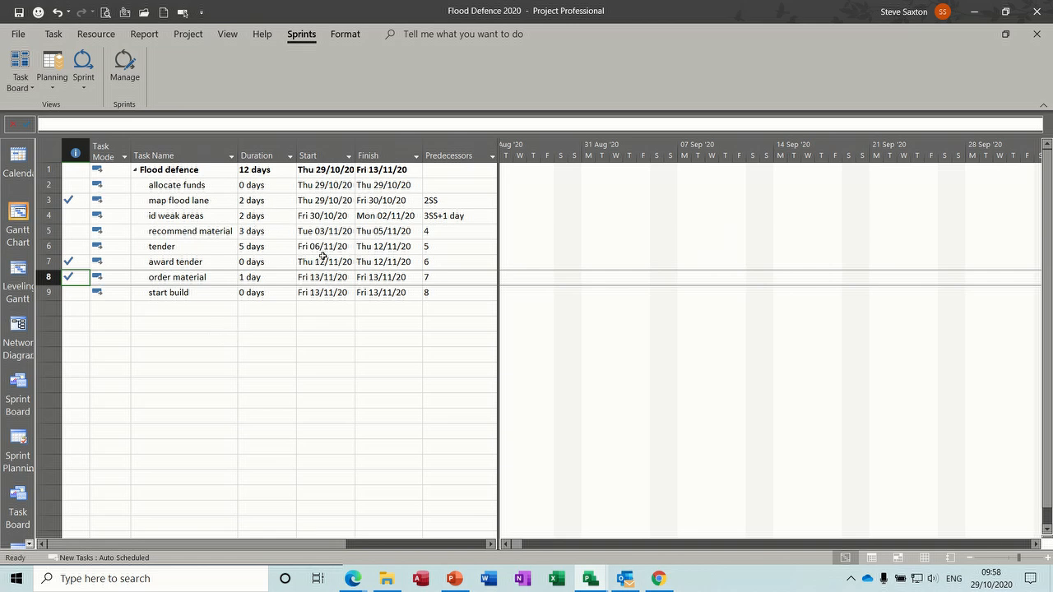
pyautogui.click(268, 218)
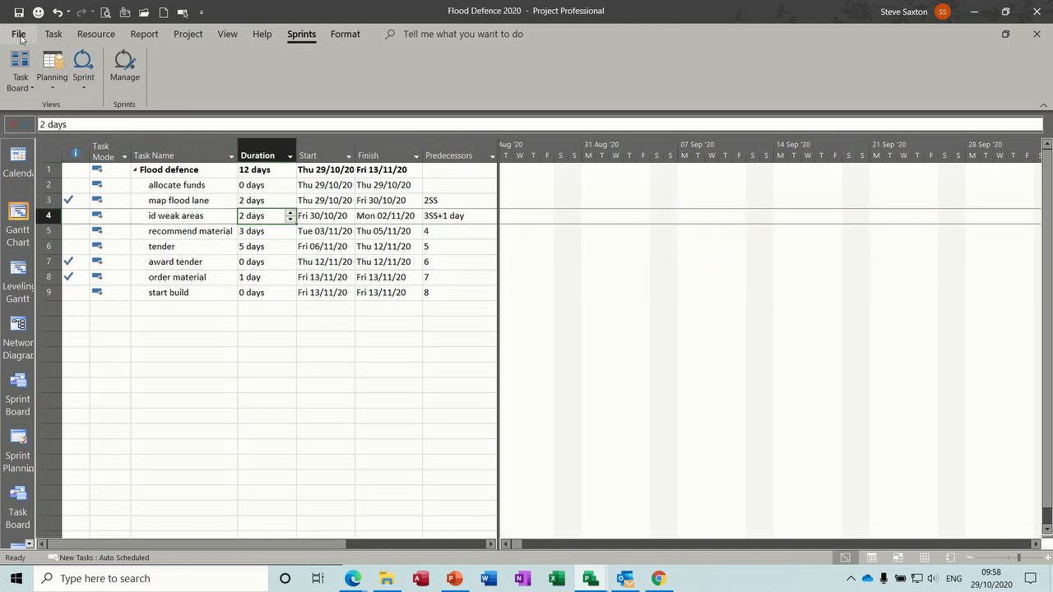
pyautogui.click(53, 33)
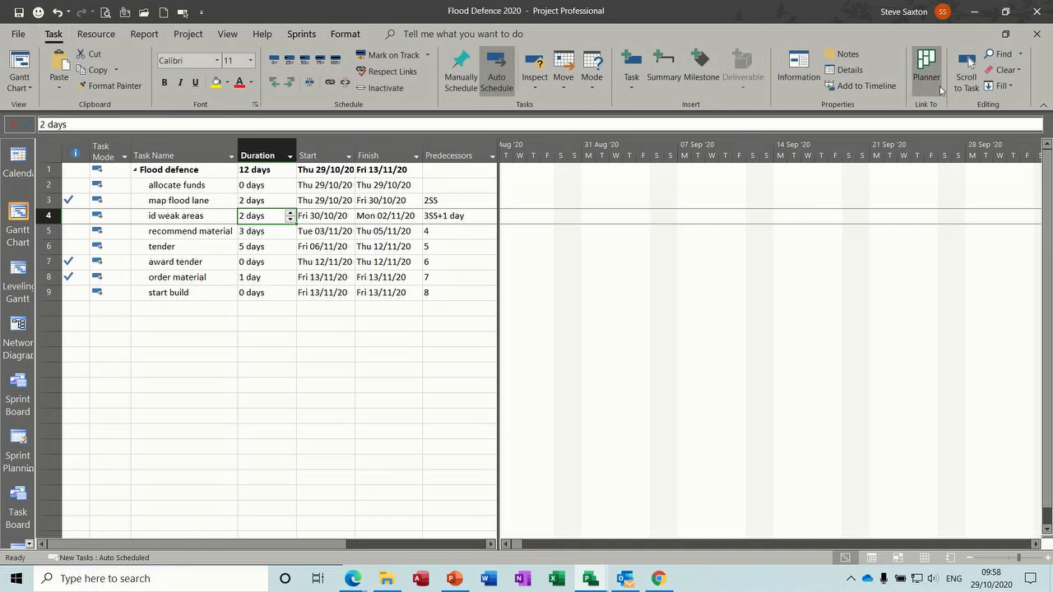
pyautogui.click(967, 66)
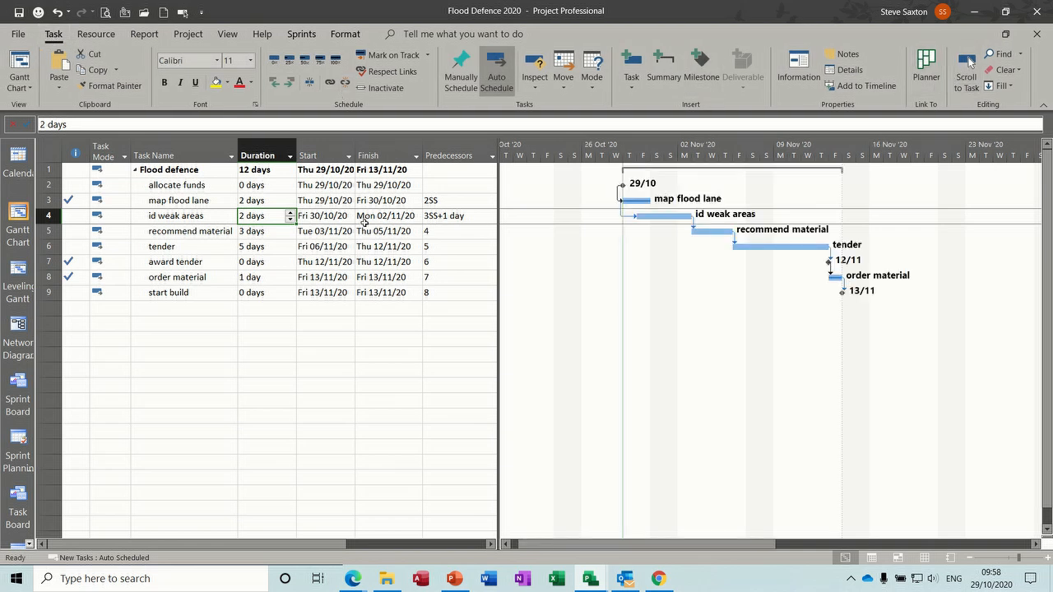
# Step: Compare the completed tasks on the full task board with those on the Sprint 2 board
pyautogui.click(301, 34)
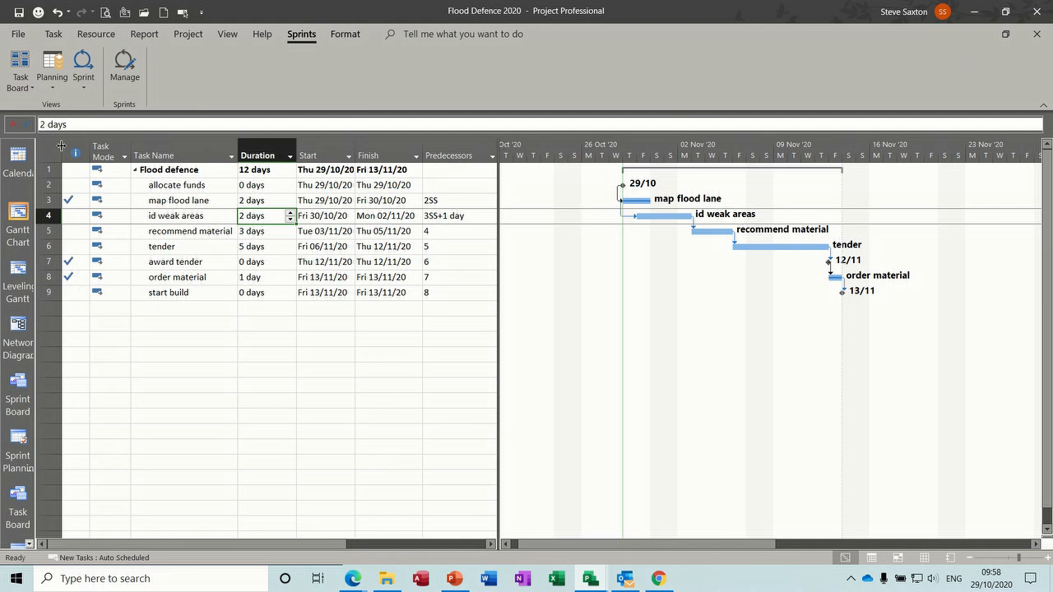
pyautogui.click(20, 70)
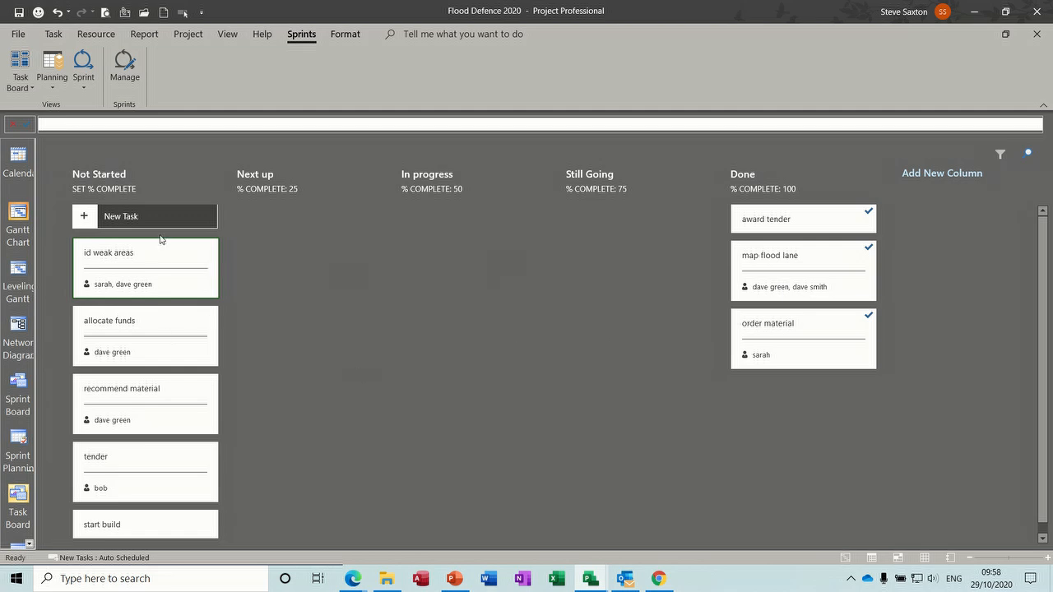
pyautogui.click(85, 85)
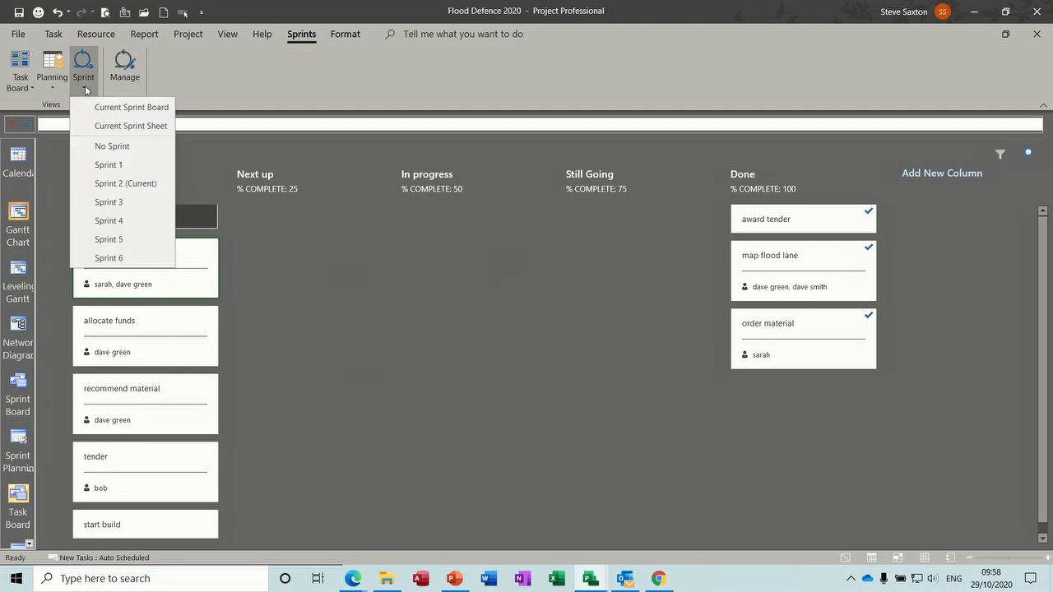
pyautogui.click(118, 183)
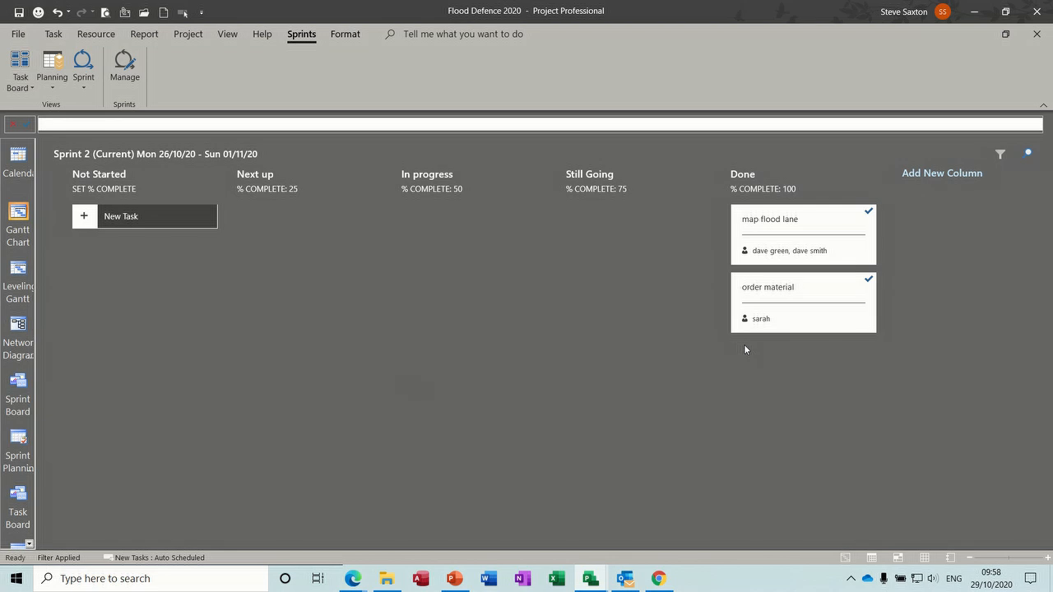
pyautogui.click(84, 91)
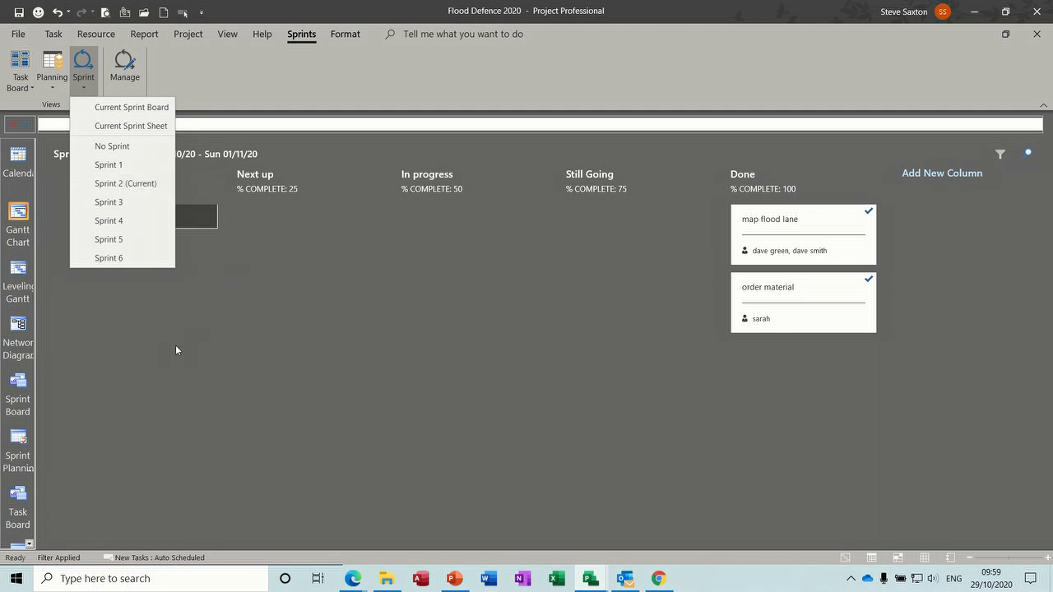
pyautogui.click(230, 268)
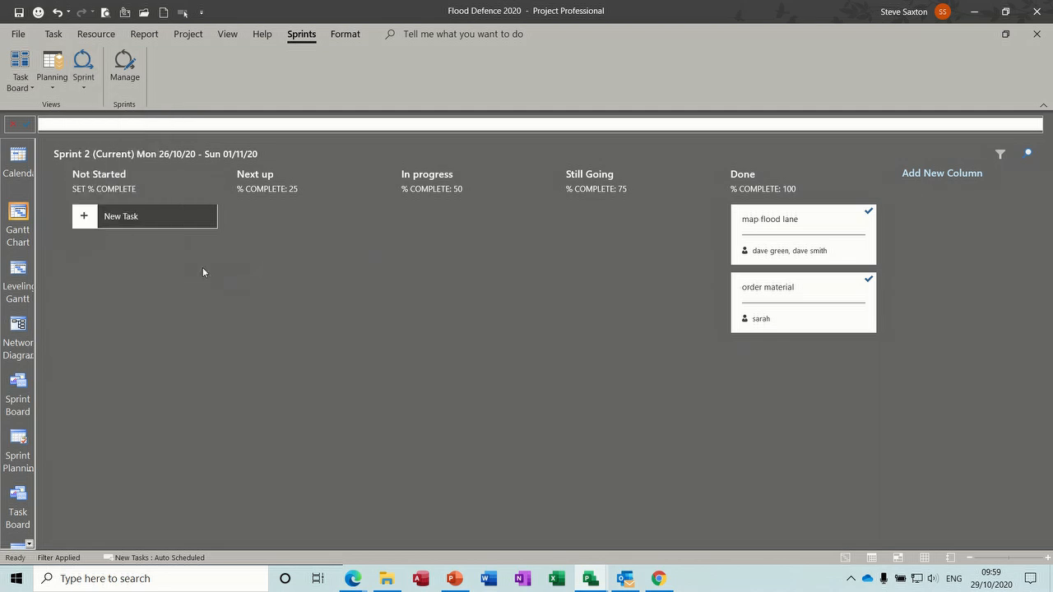
pyautogui.click(20, 68)
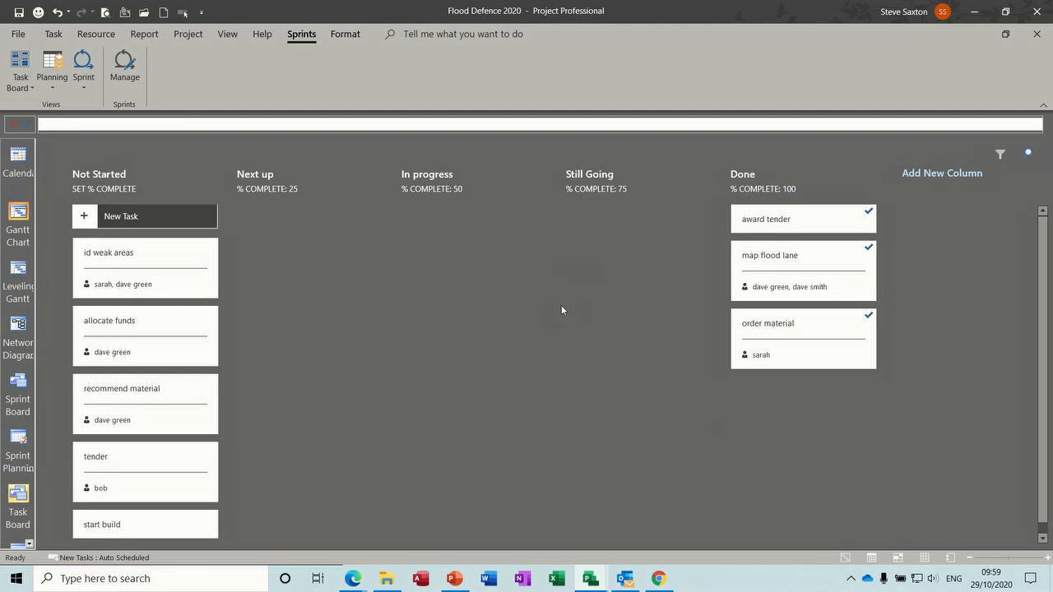
# Step: On the Sprint 3 board, move the recommend material card from Not Started to Done
pyautogui.click(89, 88)
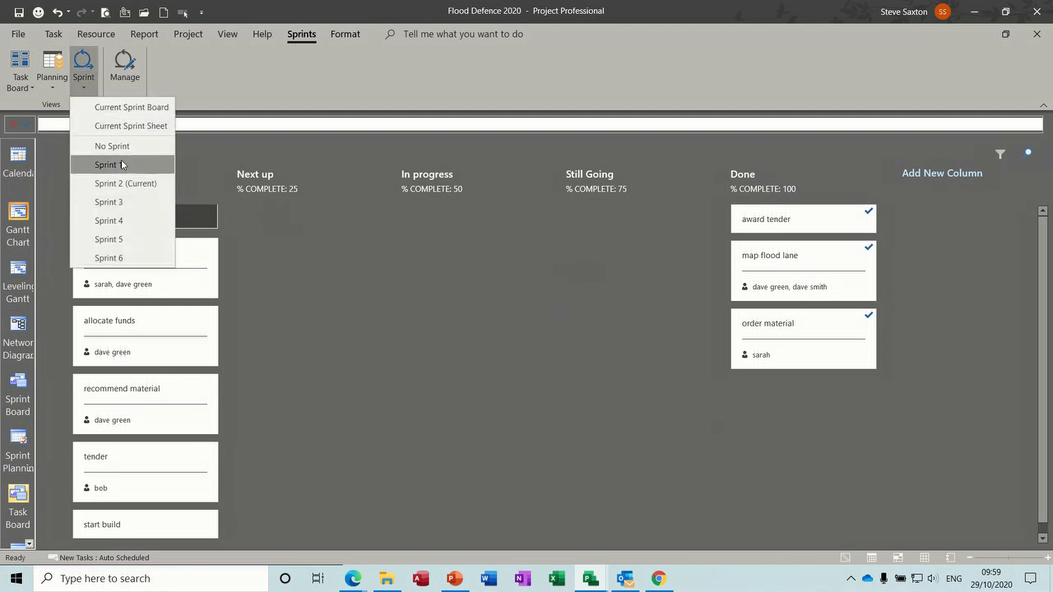
pyautogui.click(121, 203)
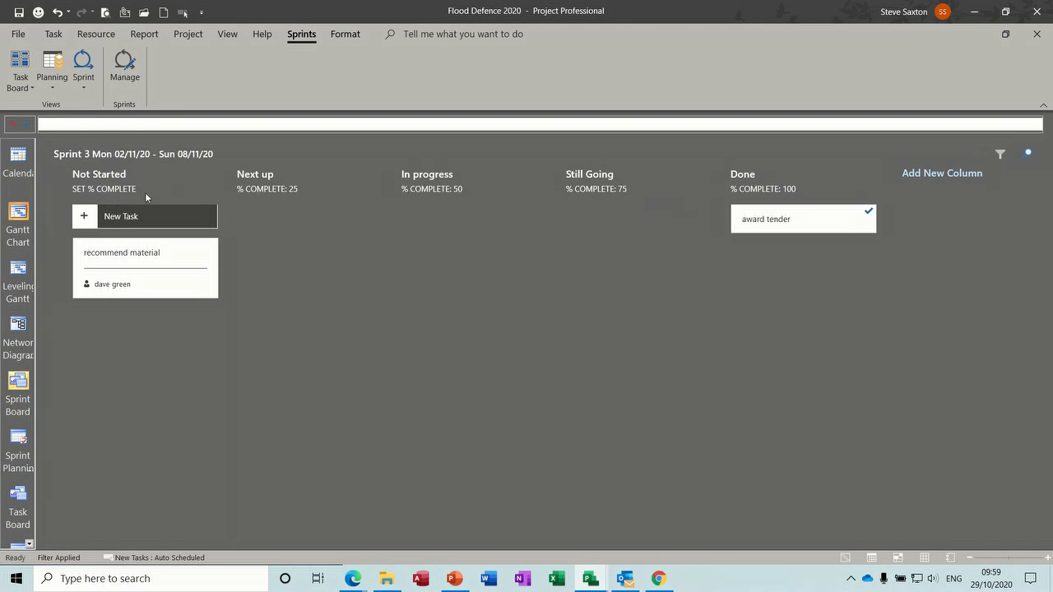
pyautogui.moveTo(157, 278); pyautogui.dragTo(786, 306)
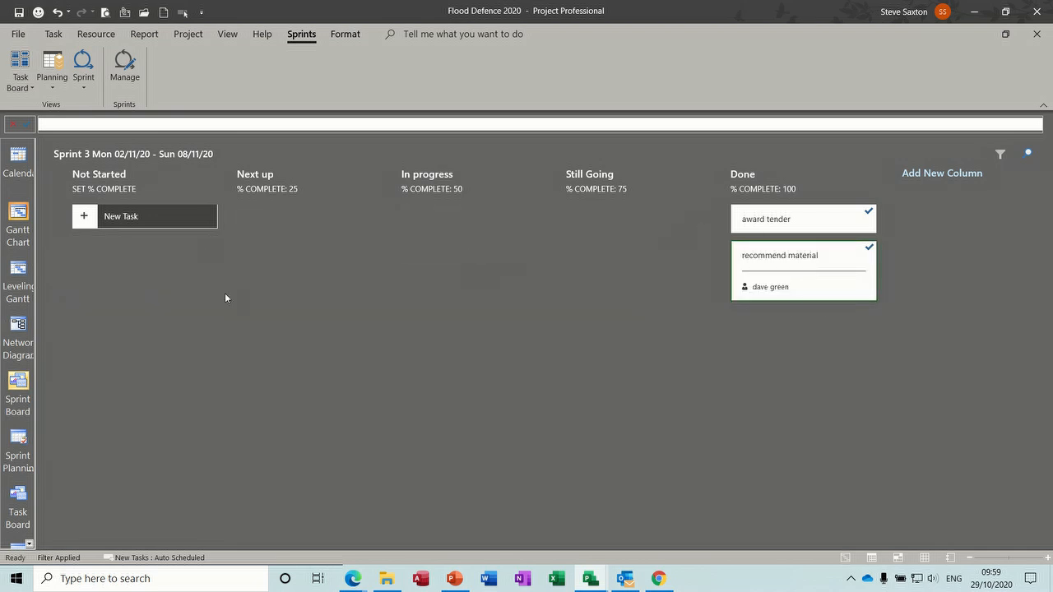
# Step: Return to the Gantt Chart view and select the task names from allocate funds to start build
pyautogui.click(19, 216)
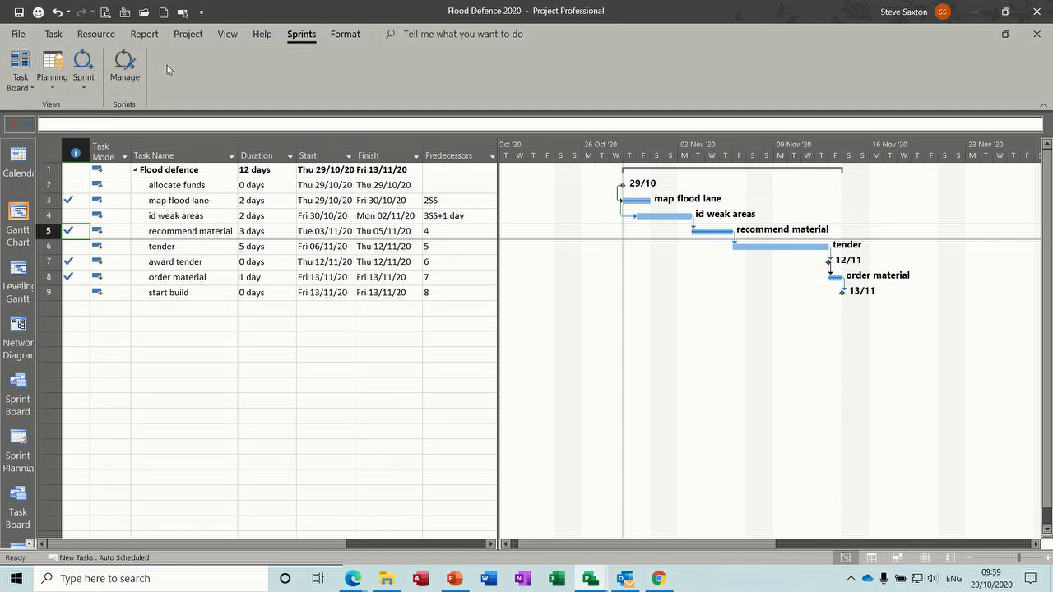
pyautogui.moveTo(176, 183); pyautogui.dragTo(218, 291)
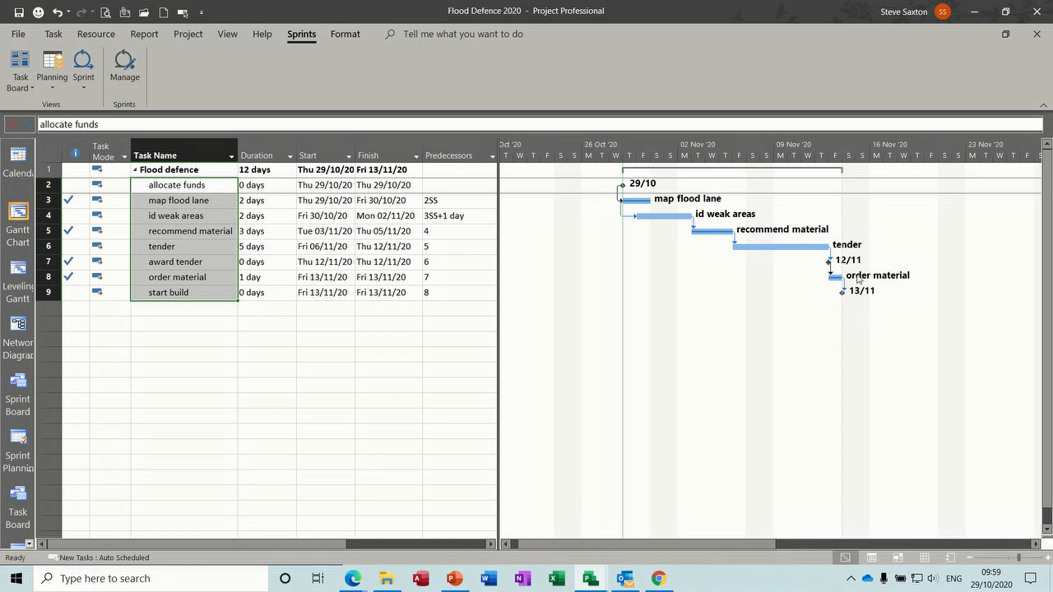
# Step: Compare the Sprint 2 board, the full task board and the Gantt Chart, finishing on the task board
pyautogui.click(225, 236)
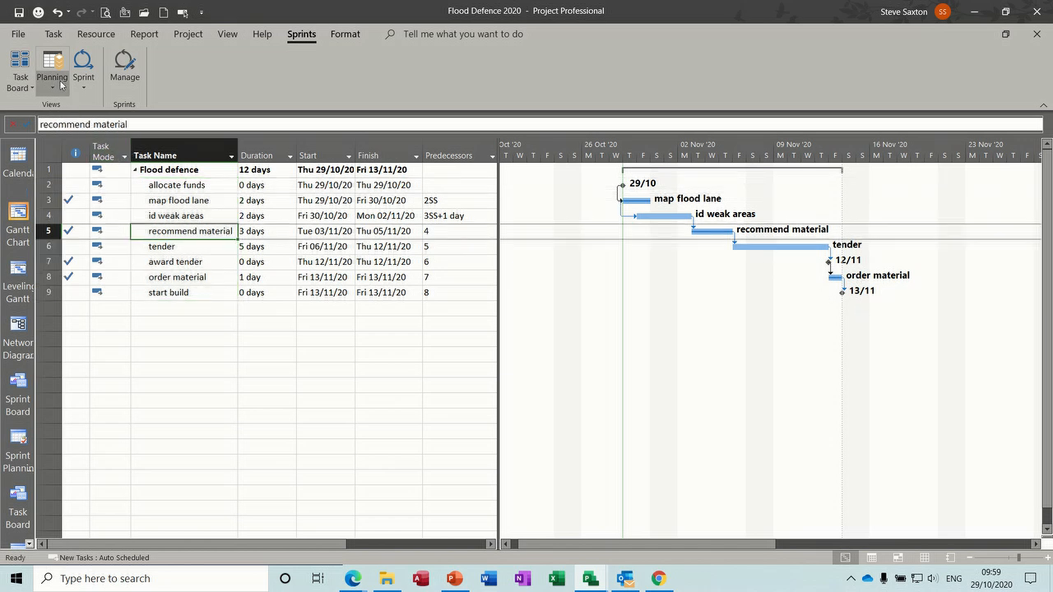
pyautogui.click(83, 69)
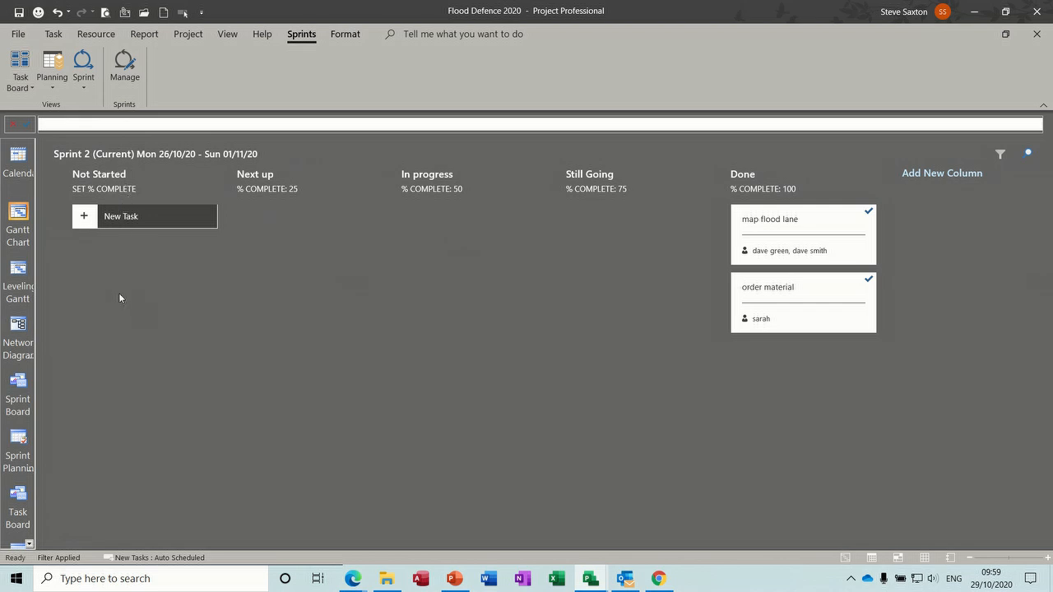
pyautogui.click(19, 67)
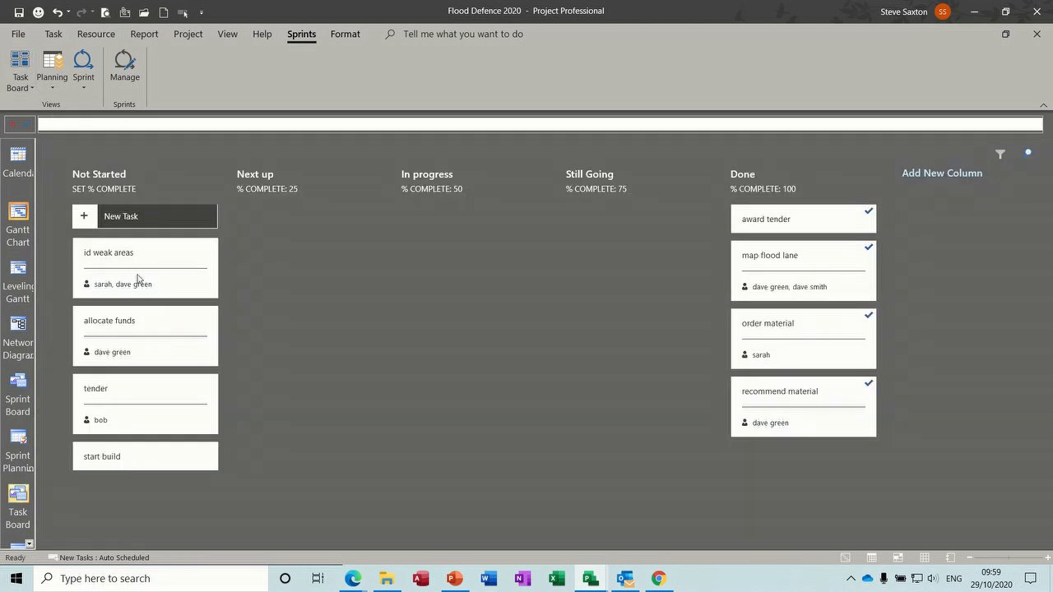
pyautogui.click(18, 217)
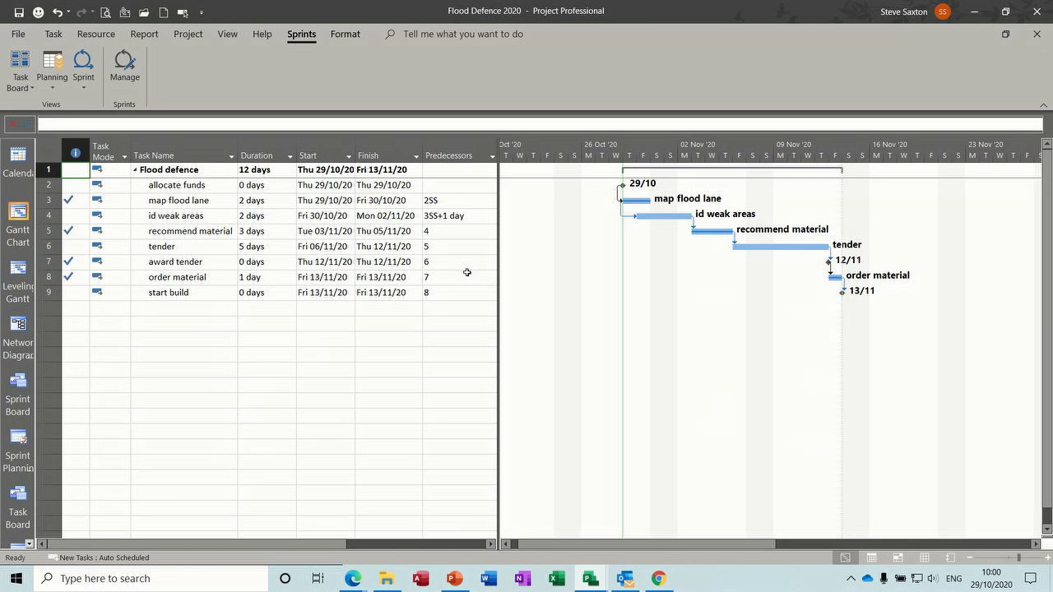
pyautogui.click(19, 63)
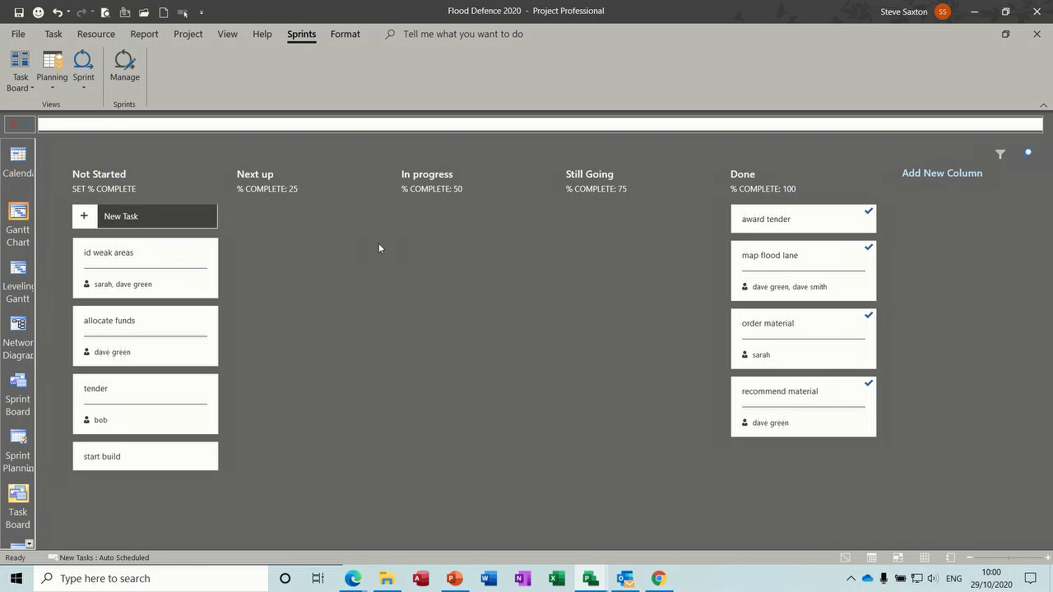
# Step: Look through the full list of available views for the sprint and task board entries without applying one
pyautogui.click(228, 34)
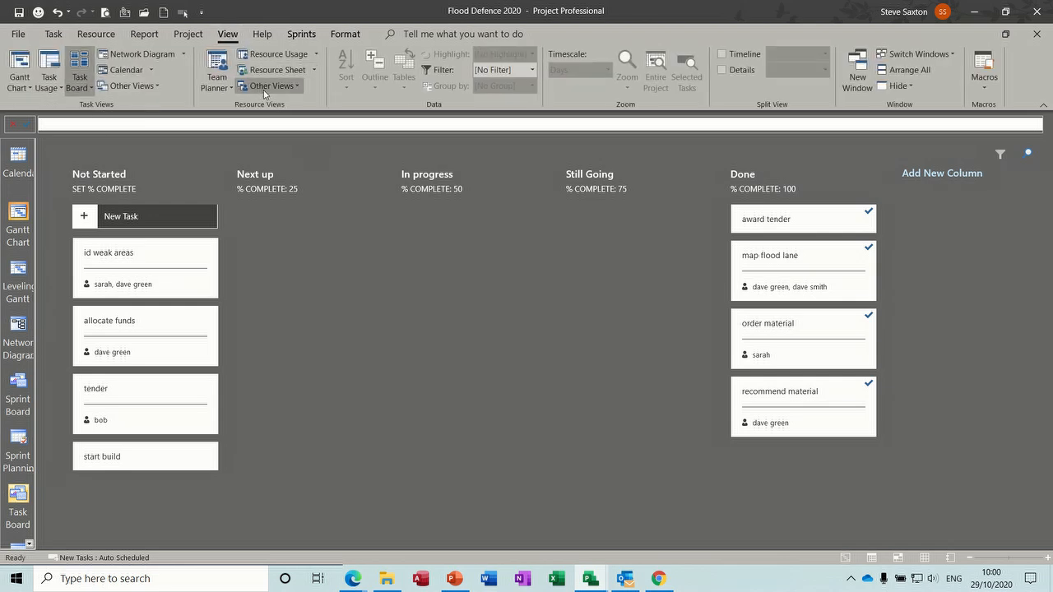
pyautogui.click(265, 86)
pyautogui.click(287, 205)
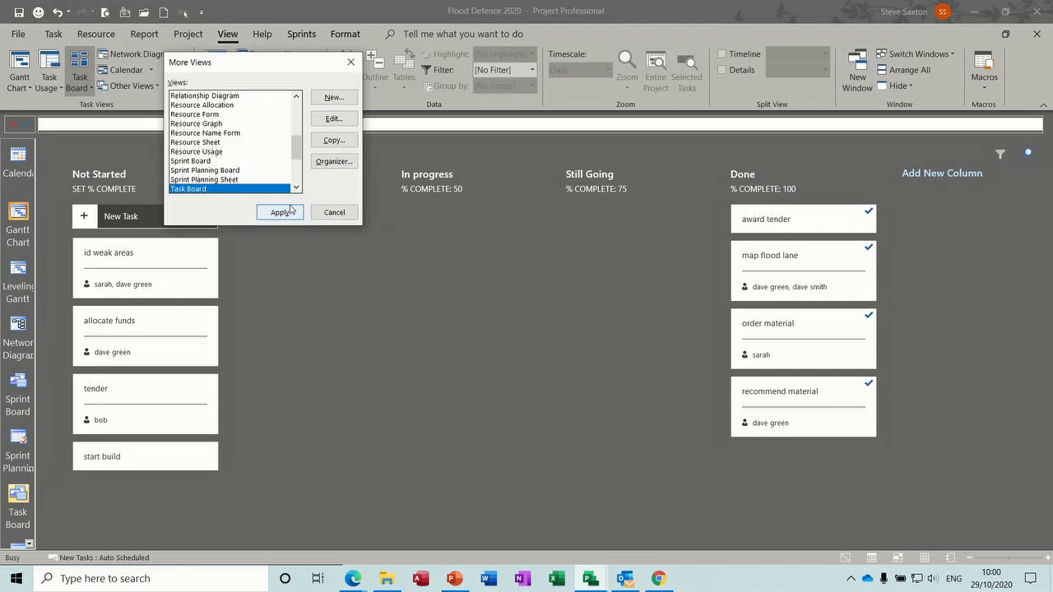
pyautogui.scroll(3, 295, 138)
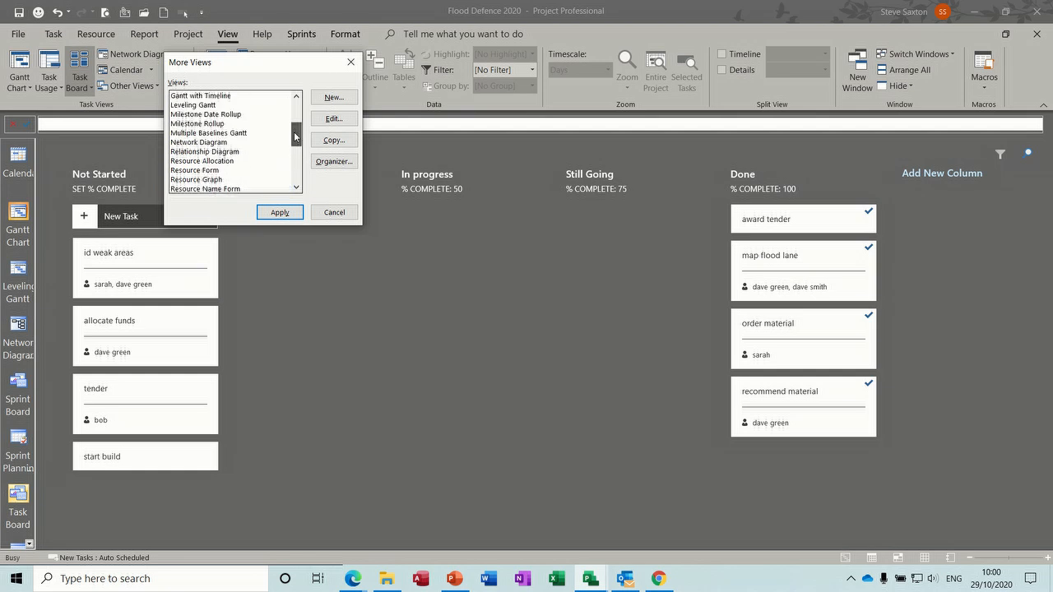
pyautogui.moveTo(296, 138); pyautogui.dragTo(297, 158)
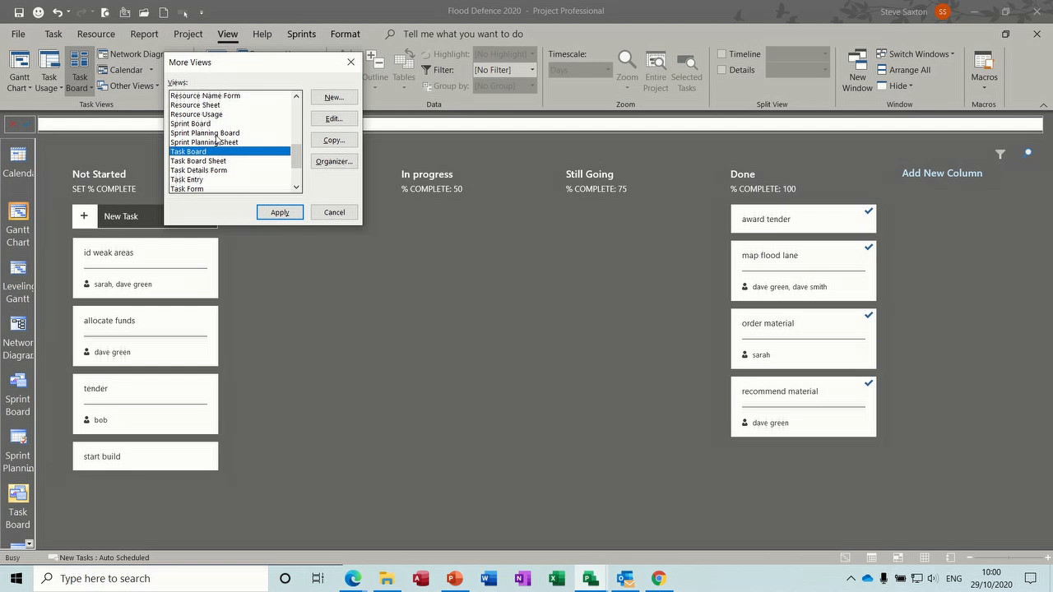
pyautogui.click(334, 213)
pyautogui.click(301, 34)
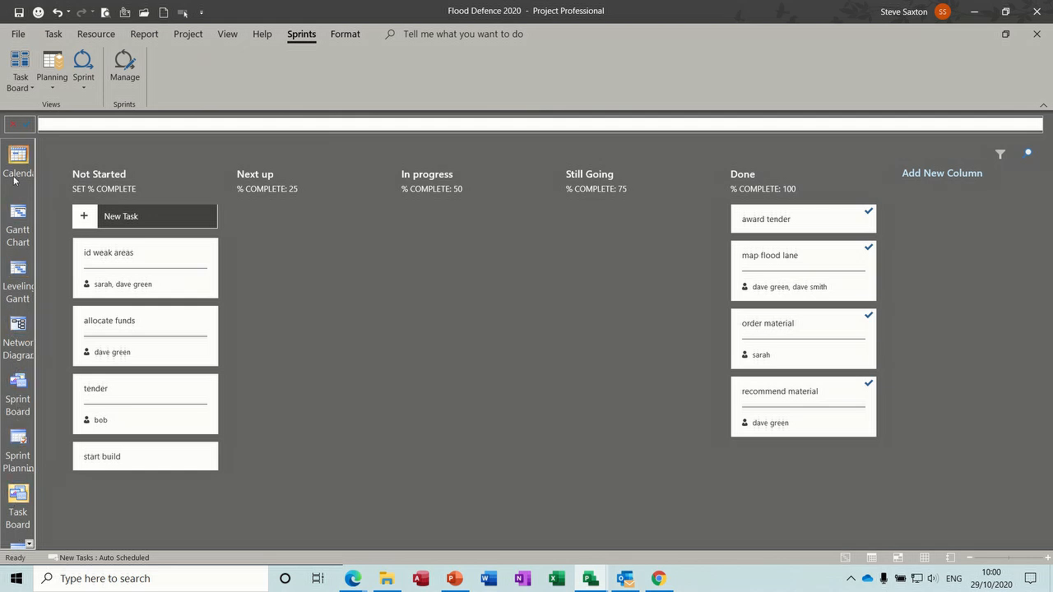
# Step: Hide the View Bar beside the task board and show it again
pyautogui.rightClick(6, 253)
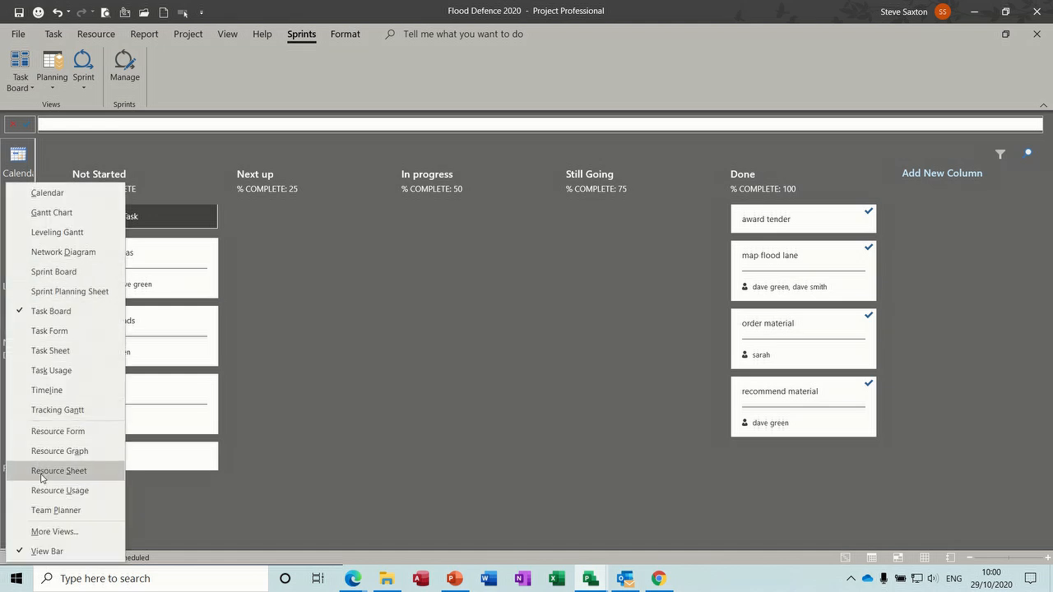
pyautogui.click(48, 551)
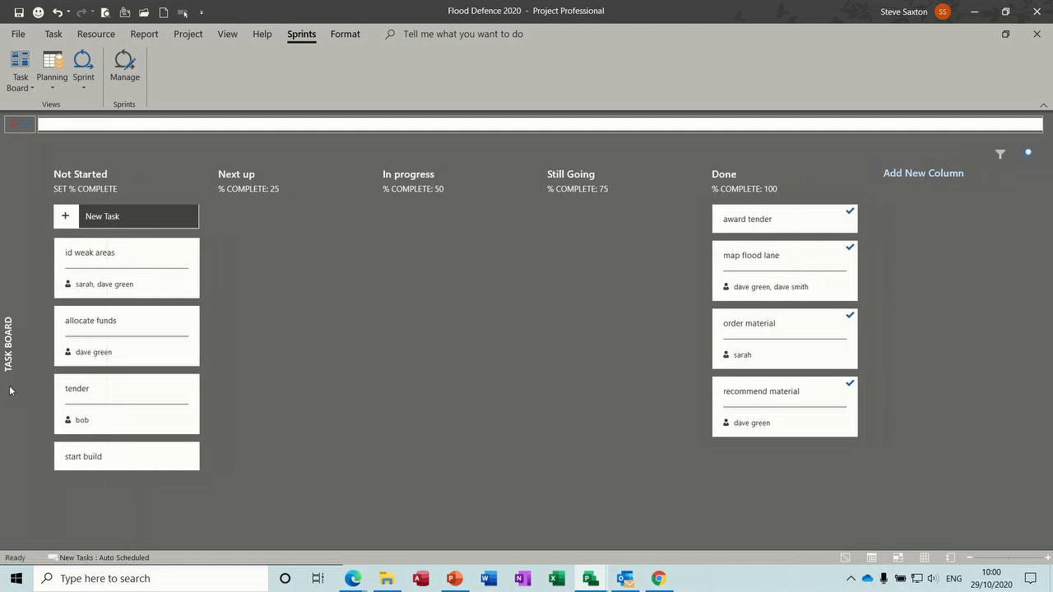
pyautogui.rightClick(6, 337)
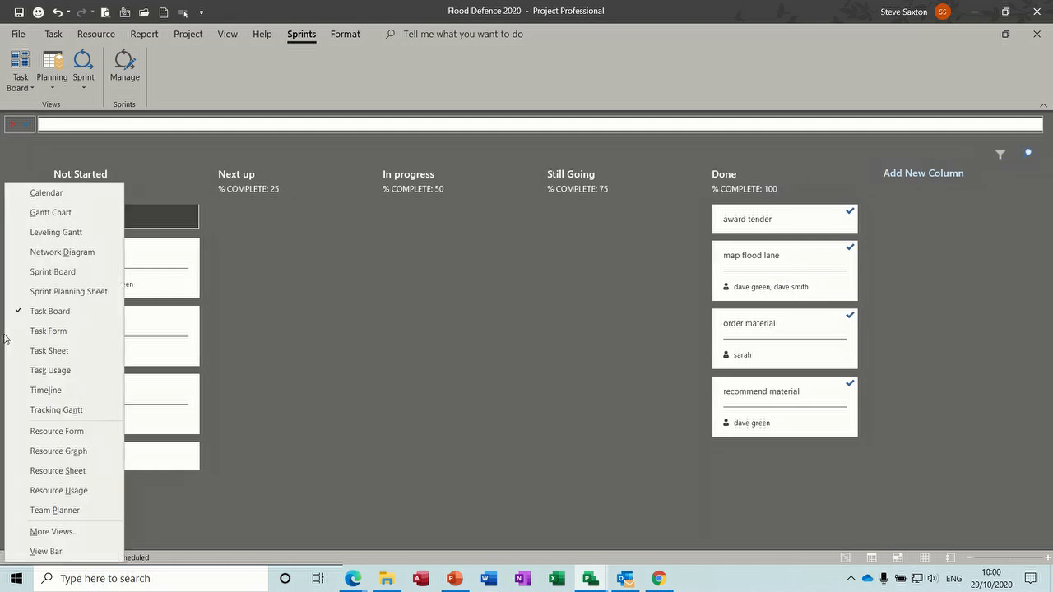
pyautogui.click(37, 553)
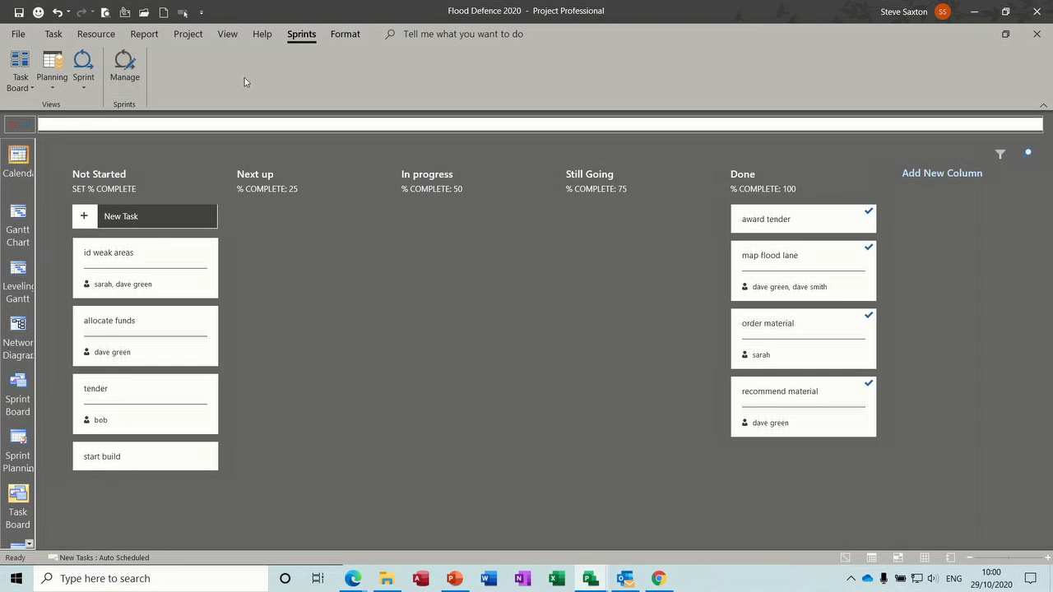
# Step: Start customizing the task board cards and enable showing the task ID
pyautogui.click(342, 37)
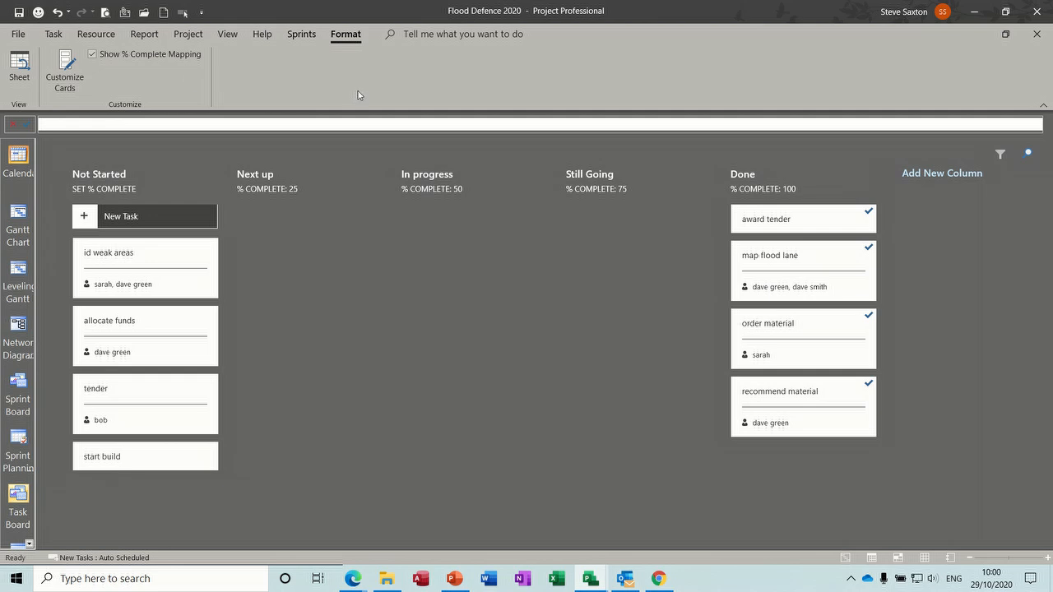
pyautogui.click(66, 70)
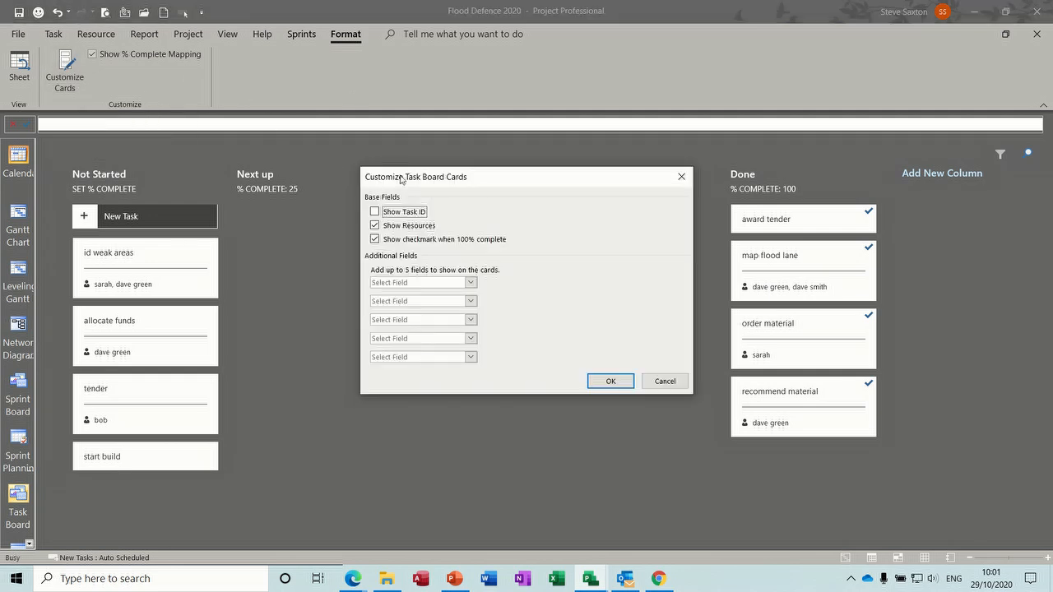
pyautogui.moveTo(423, 183); pyautogui.dragTo(342, 208)
pyautogui.click(293, 238)
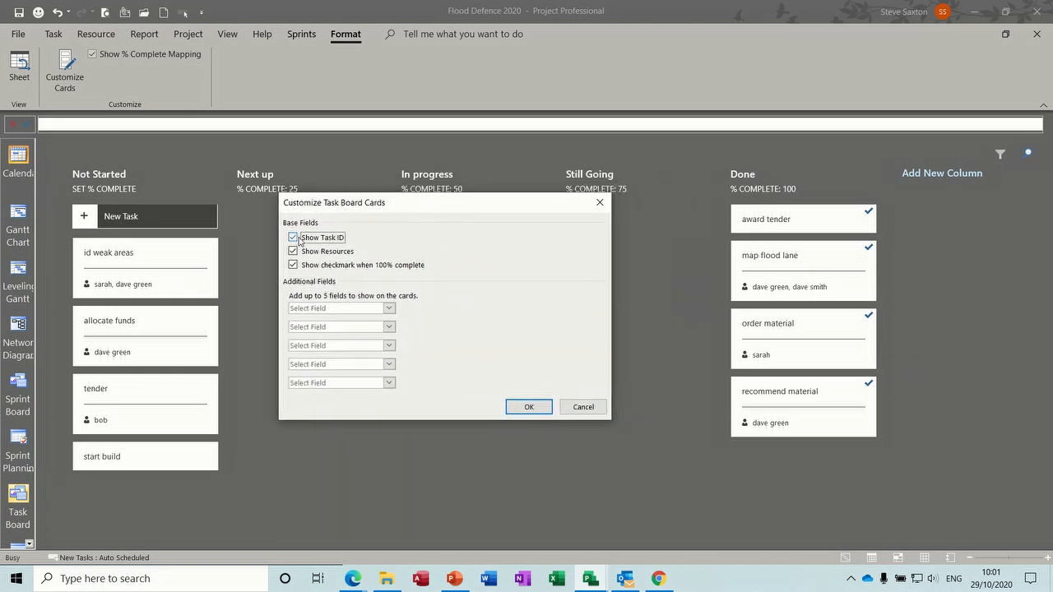
# Step: Add % Complete, Actual Start and Actual Cost as additional fields on the task board cards and apply the customization
pyautogui.click(388, 310)
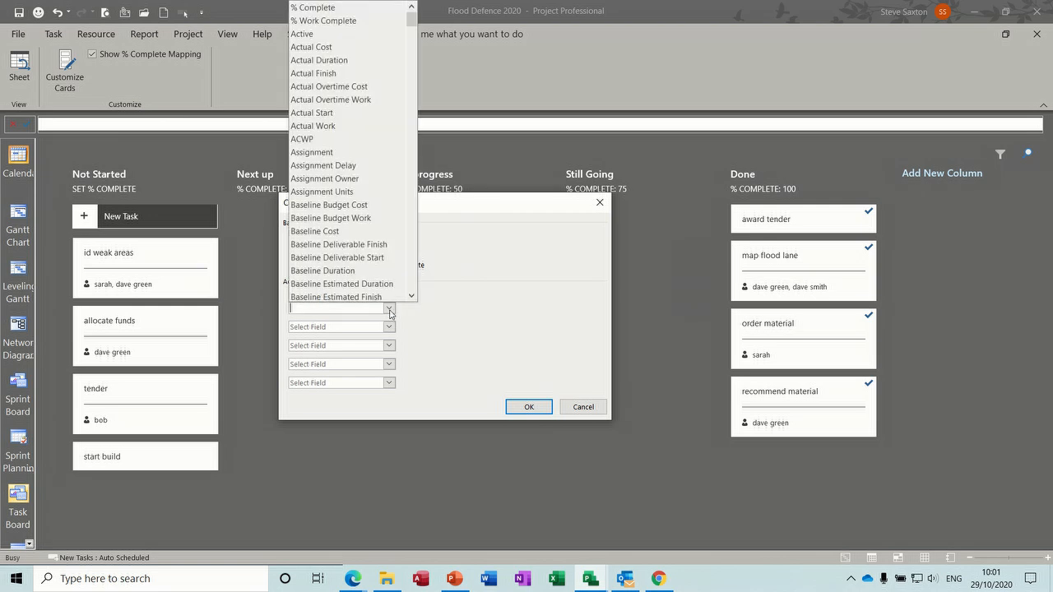
pyautogui.click(354, 9)
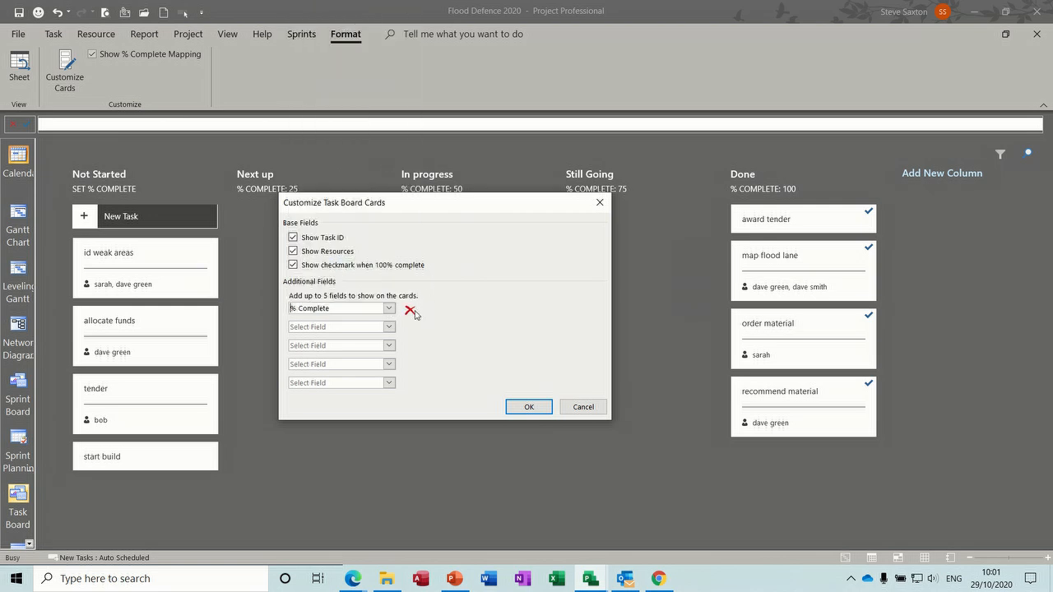
pyautogui.click(389, 328)
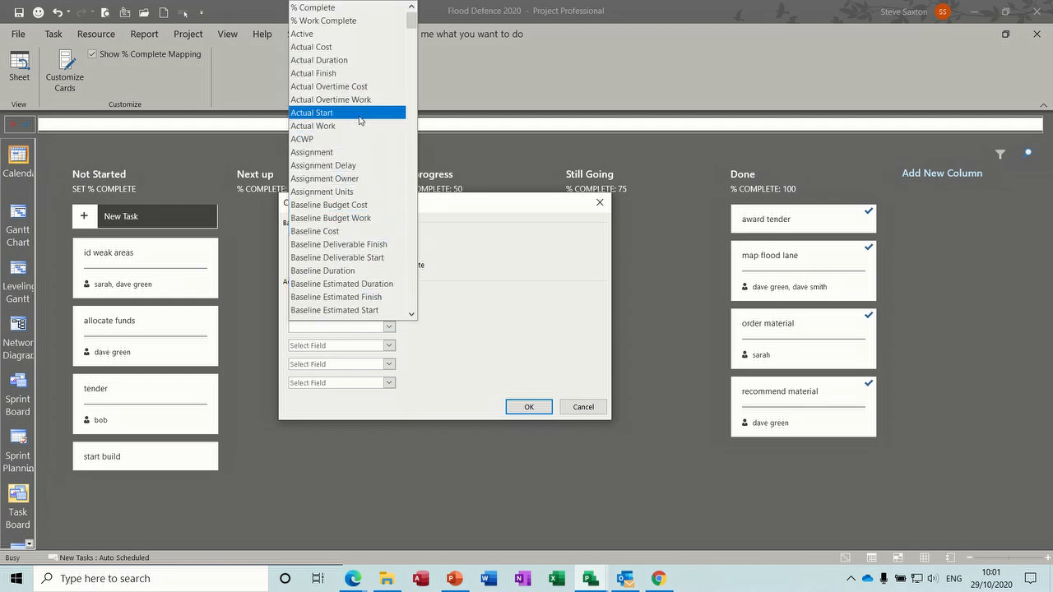
pyautogui.click(360, 113)
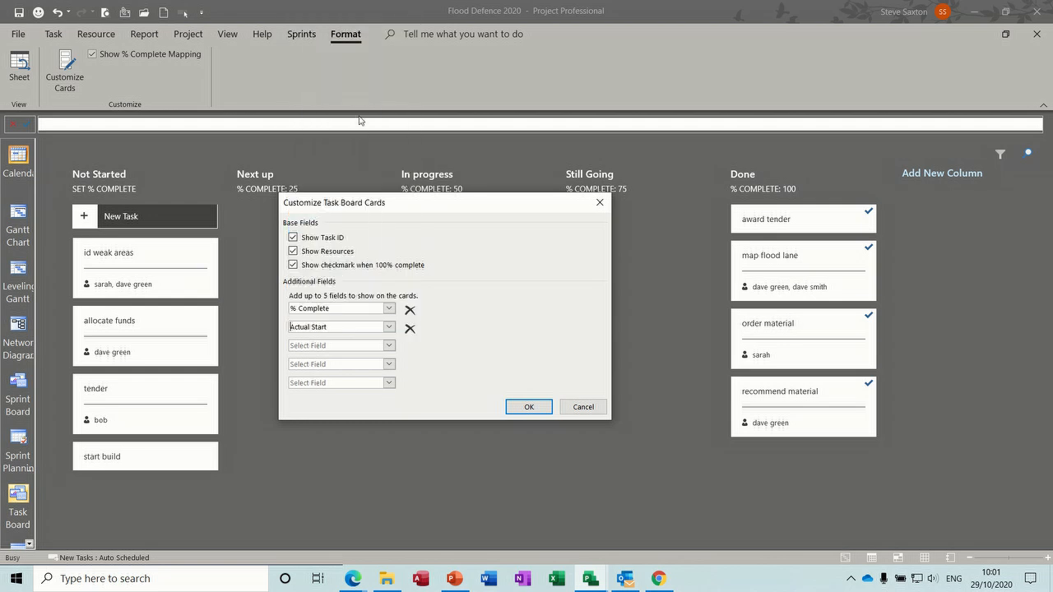
pyautogui.click(390, 347)
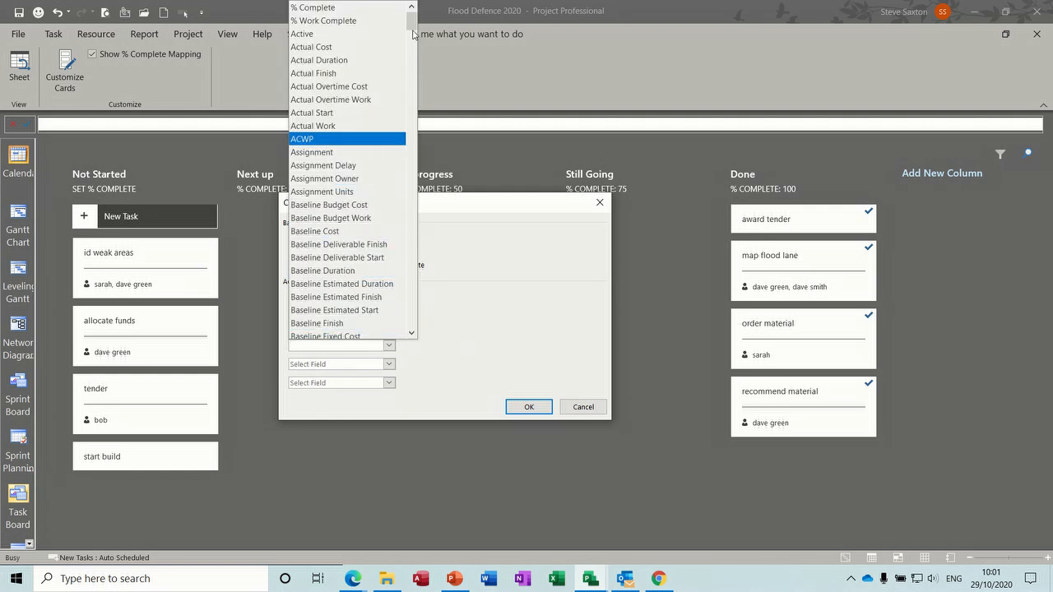
pyautogui.moveTo(412, 27)
pyautogui.mouseDown()
pyautogui.moveTo(412, 42)
pyautogui.moveTo(412, 18)
pyautogui.mouseUp()
pyautogui.click(341, 47)
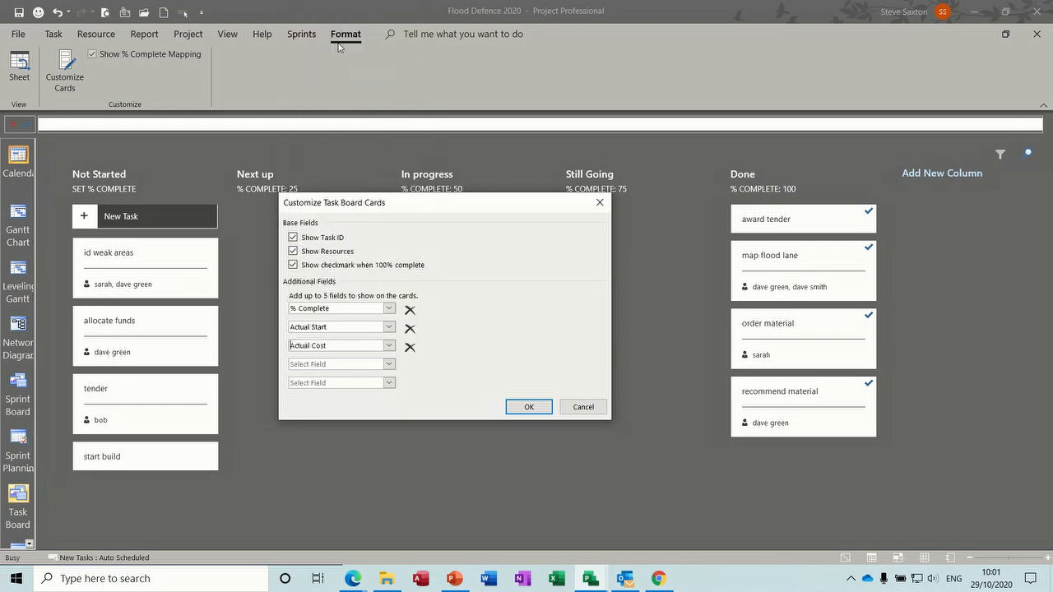
pyautogui.click(525, 406)
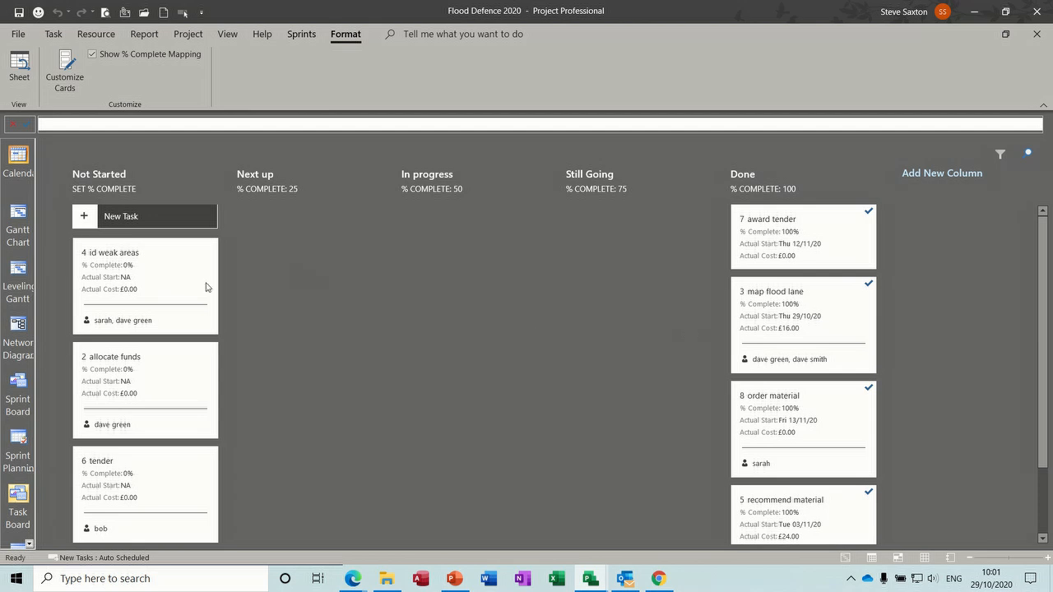
# Step: Move the id weak areas card from Not Started to In progress on the task board
pyautogui.moveTo(162, 293); pyautogui.dragTo(464, 272)
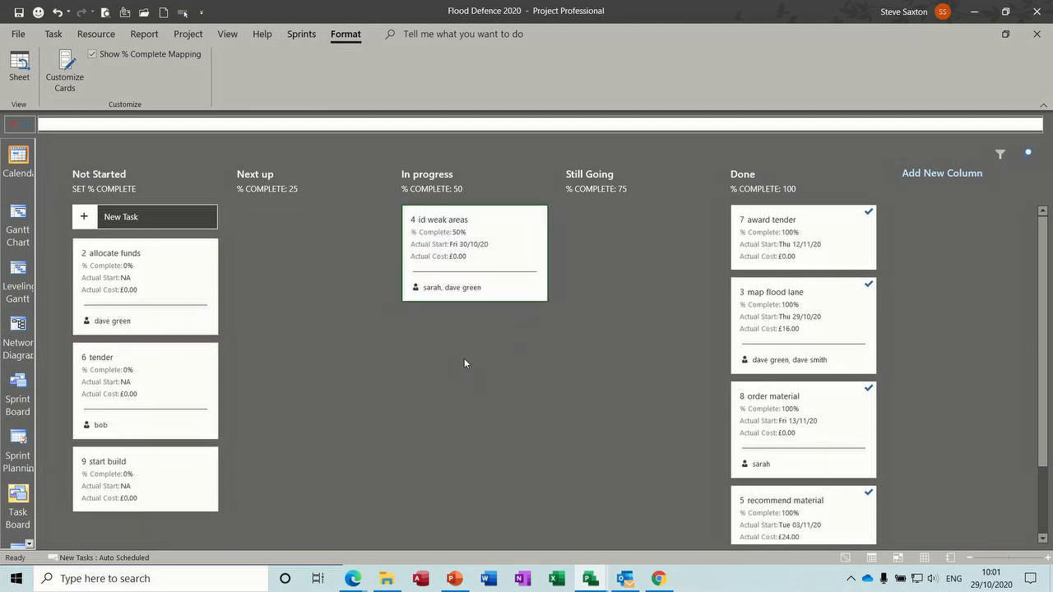